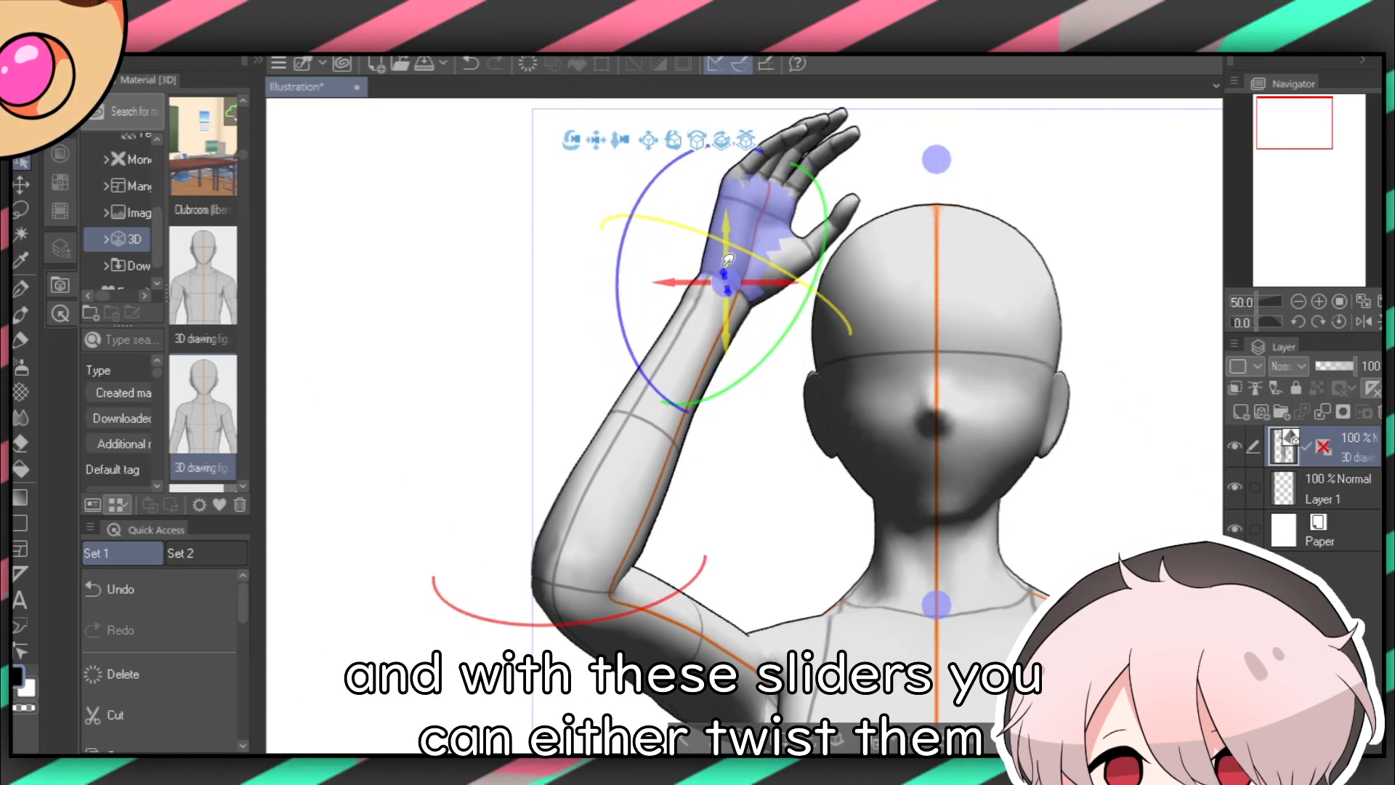
Rotate the figure's raised hand at the wrist and bend the middle joint of its lowest finger.
{"action": "left_click_drag", "start_coordinate": [658, 231], "coordinate": [694, 258]}
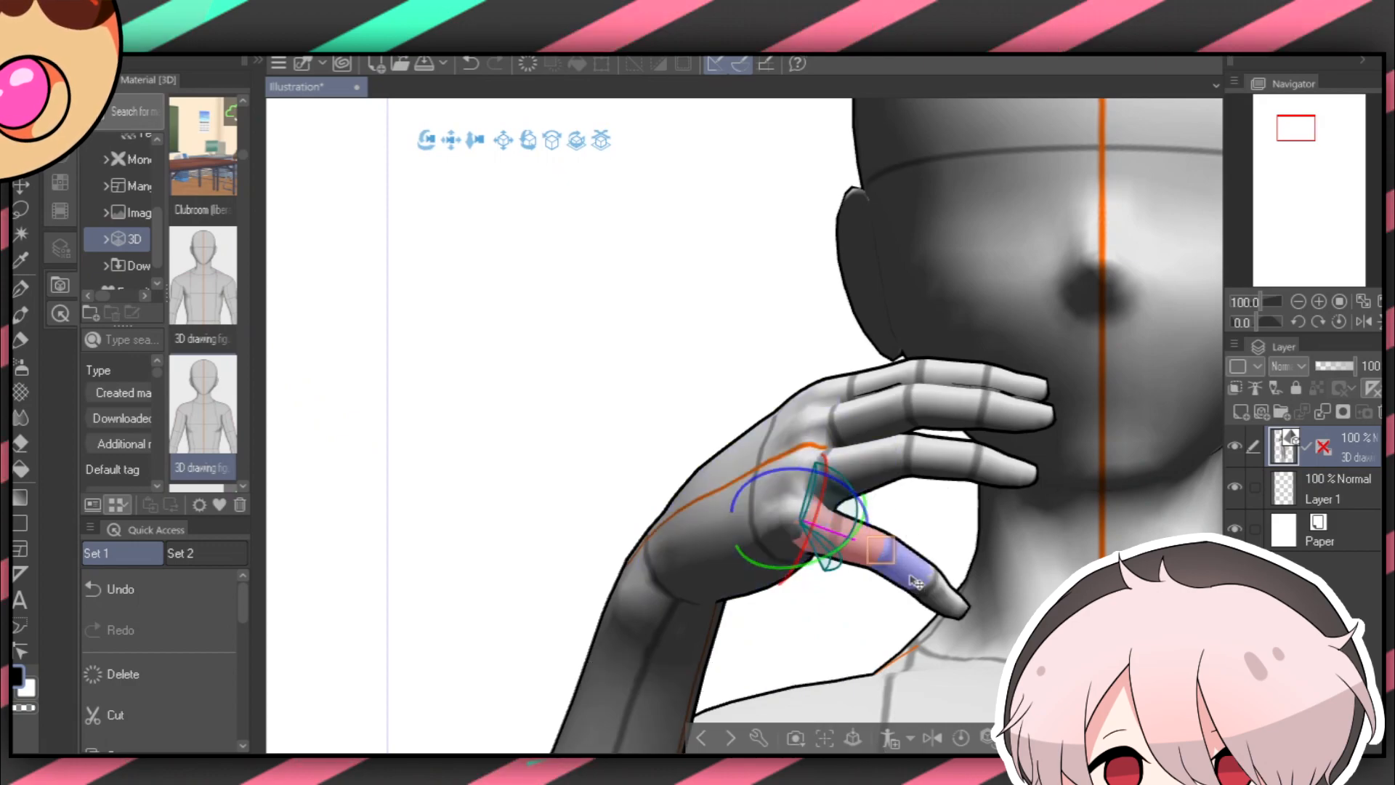
{"action": "left_click", "coordinate": [917, 581]}
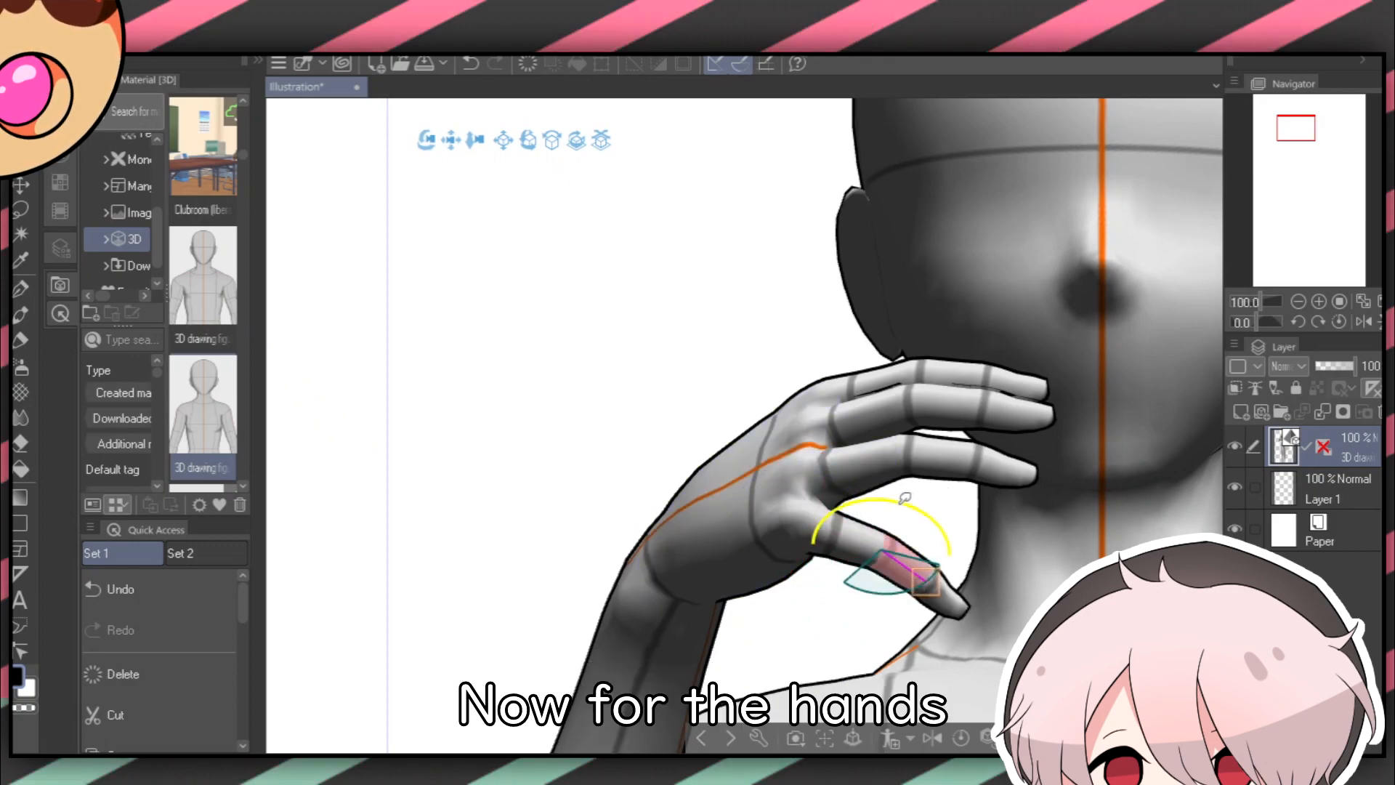
{"action": "left_click_drag", "start_coordinate": [961, 434], "coordinate": [955, 381]}
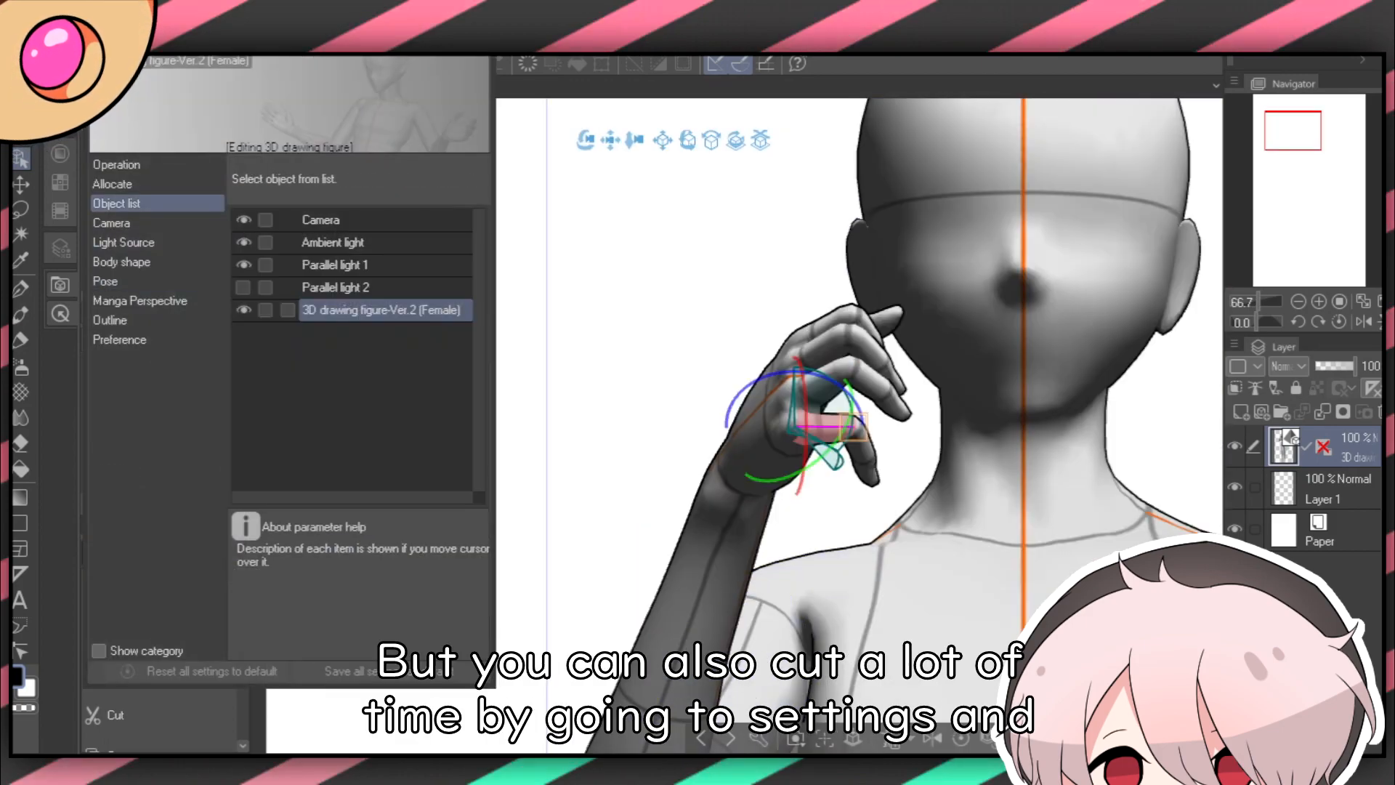
Open the figure's pose settings and try the four preset hand grips on the raised hand, ending on the first one.
{"action": "left_click", "coordinate": [157, 282]}
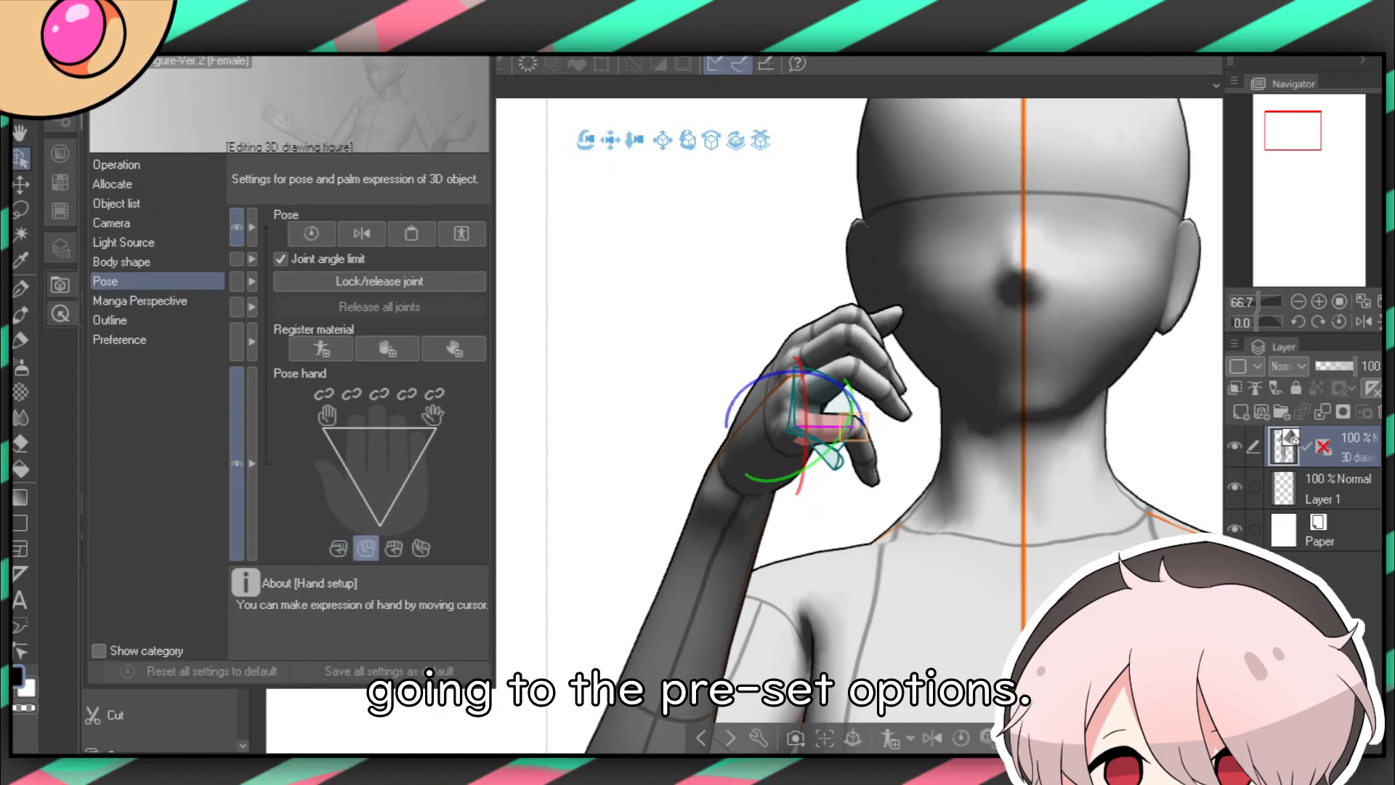
{"action": "left_click", "coordinate": [365, 548]}
{"action": "left_click", "coordinate": [393, 548]}
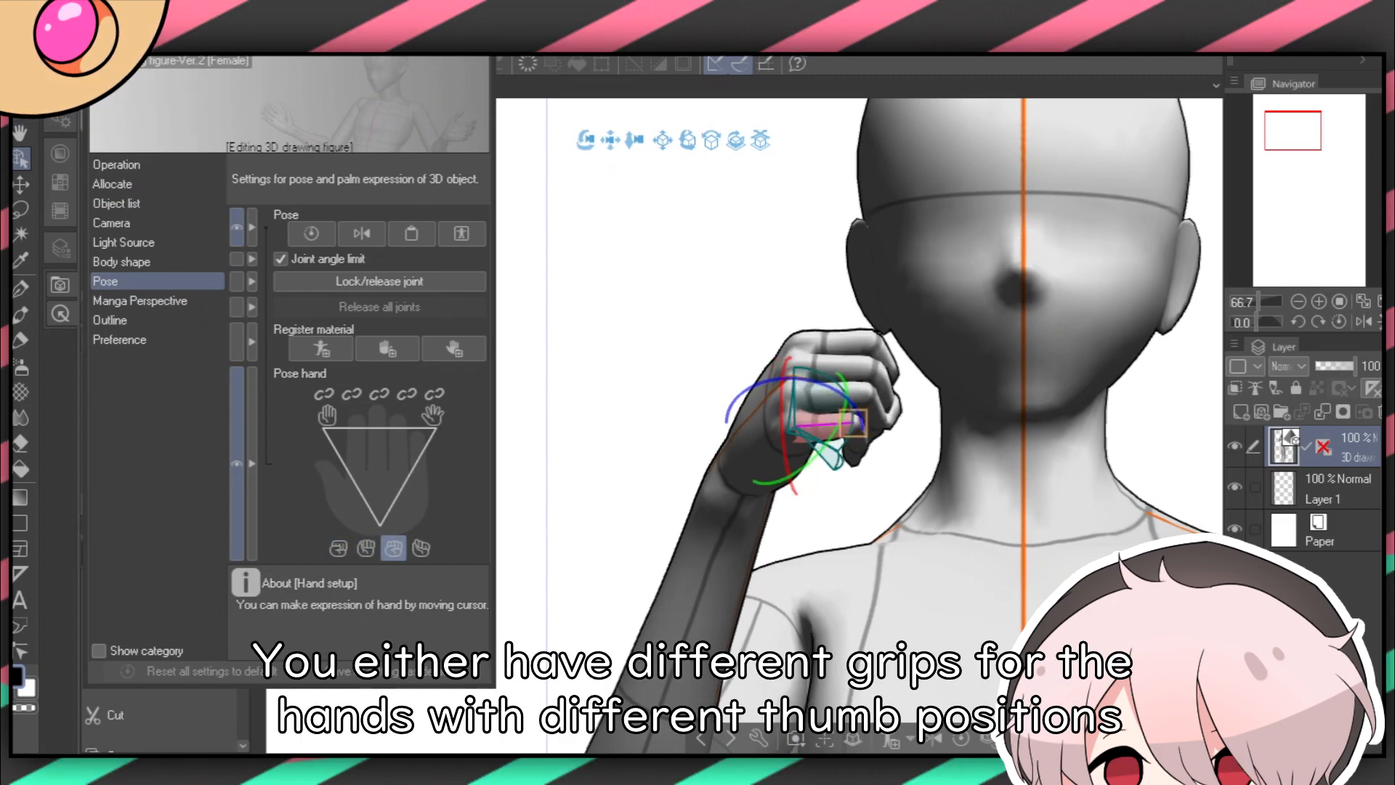
{"action": "left_click", "coordinate": [421, 548]}
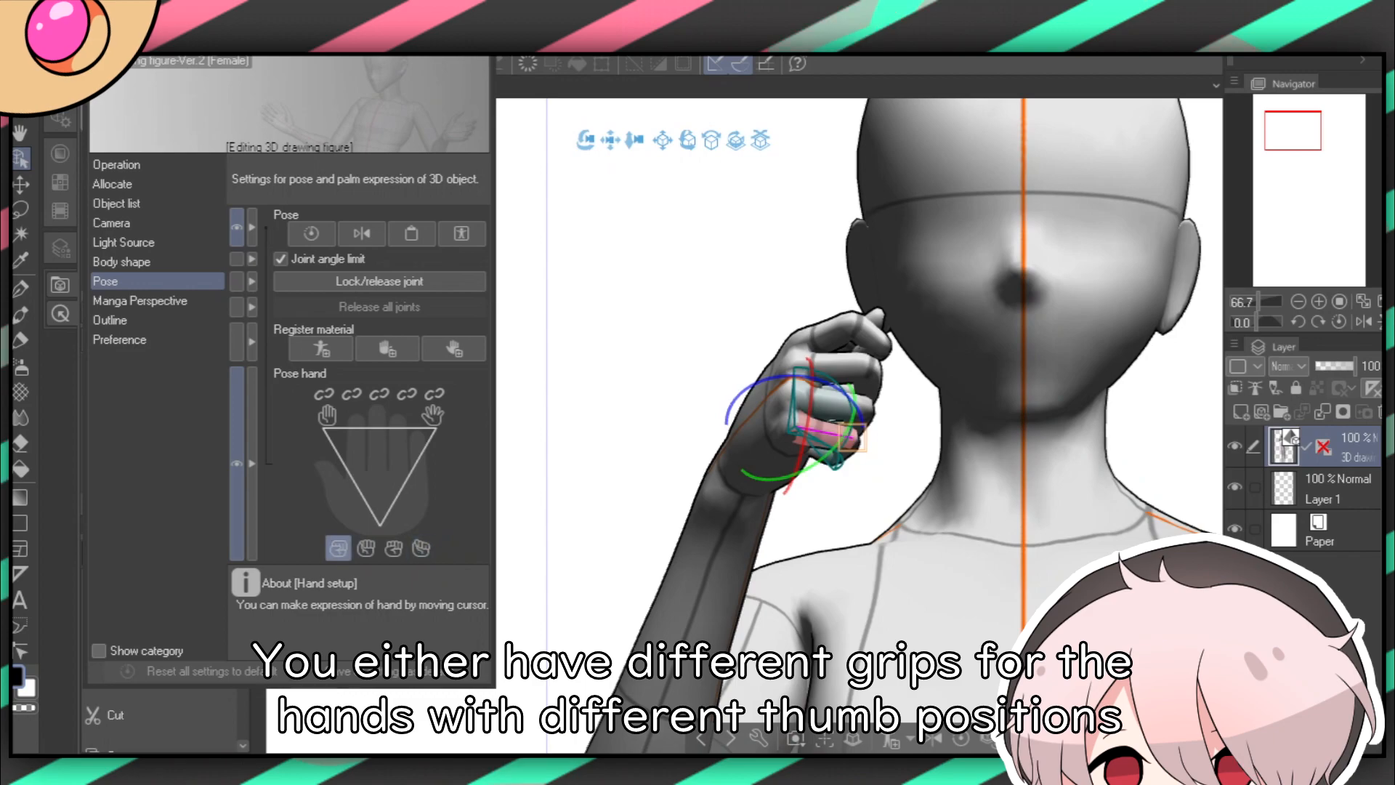
{"action": "left_click", "coordinate": [338, 548]}
Turn the raised fist at the wrist and apply the second, third and fourth grip presets to it.
{"action": "left_click", "coordinate": [769, 437]}
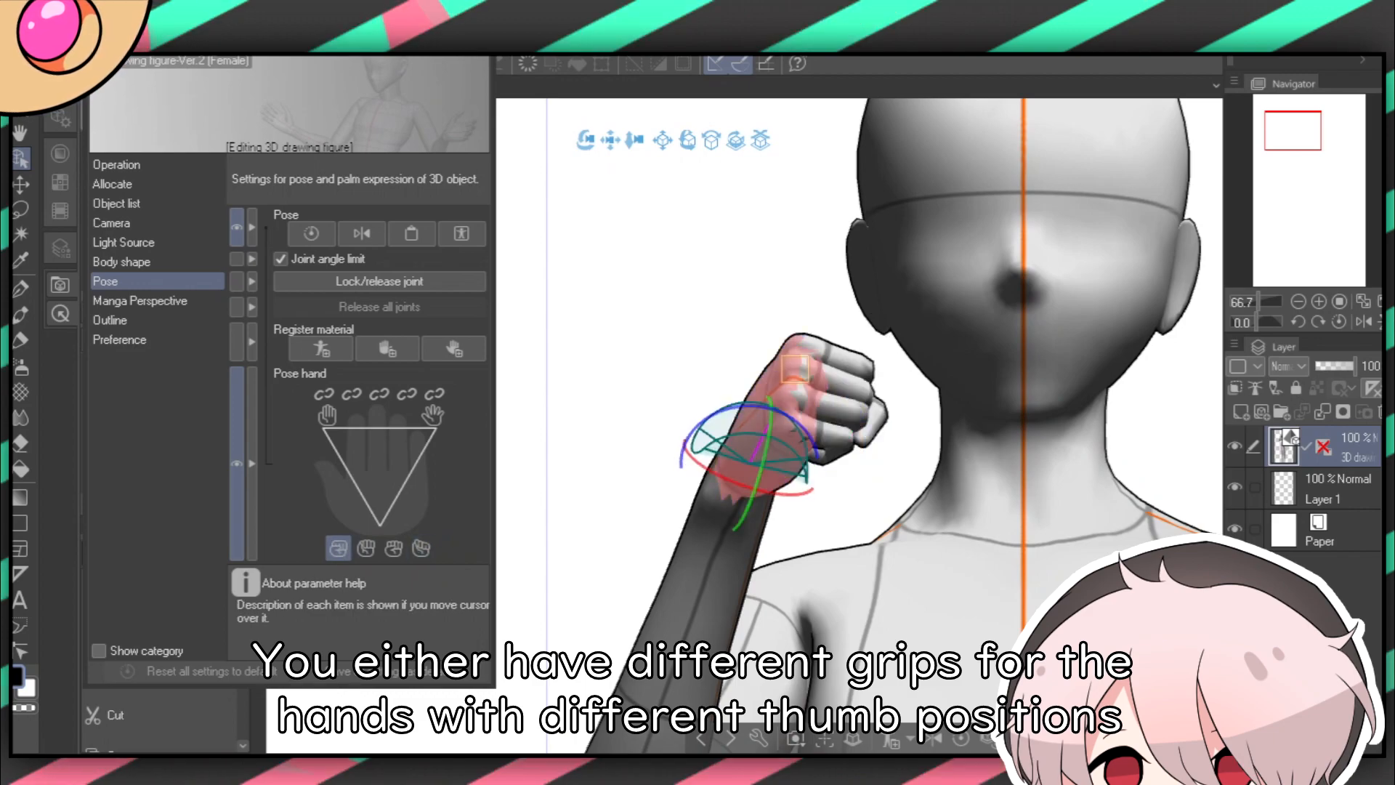
{"action": "left_click_drag", "start_coordinate": [779, 412], "coordinate": [713, 417]}
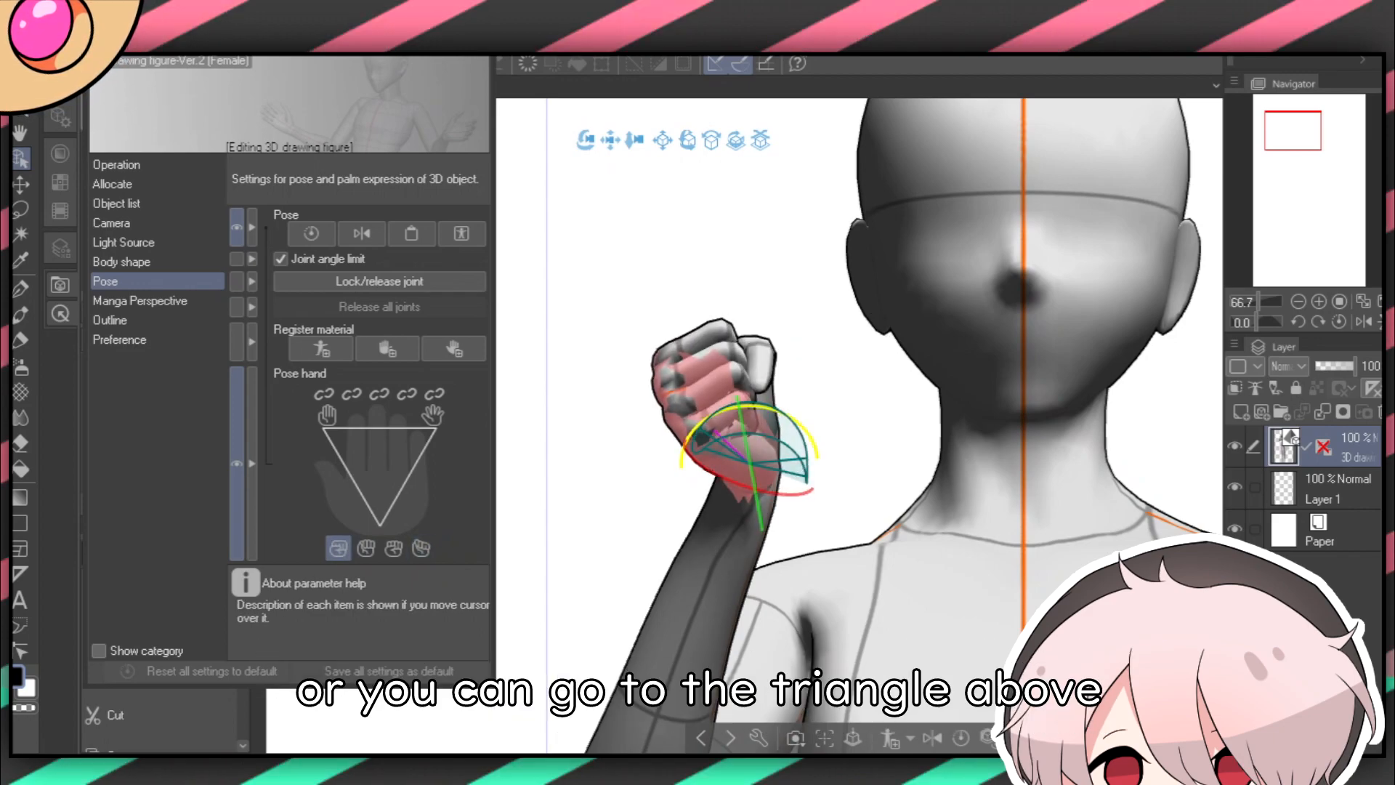
{"action": "left_click", "coordinate": [365, 548]}
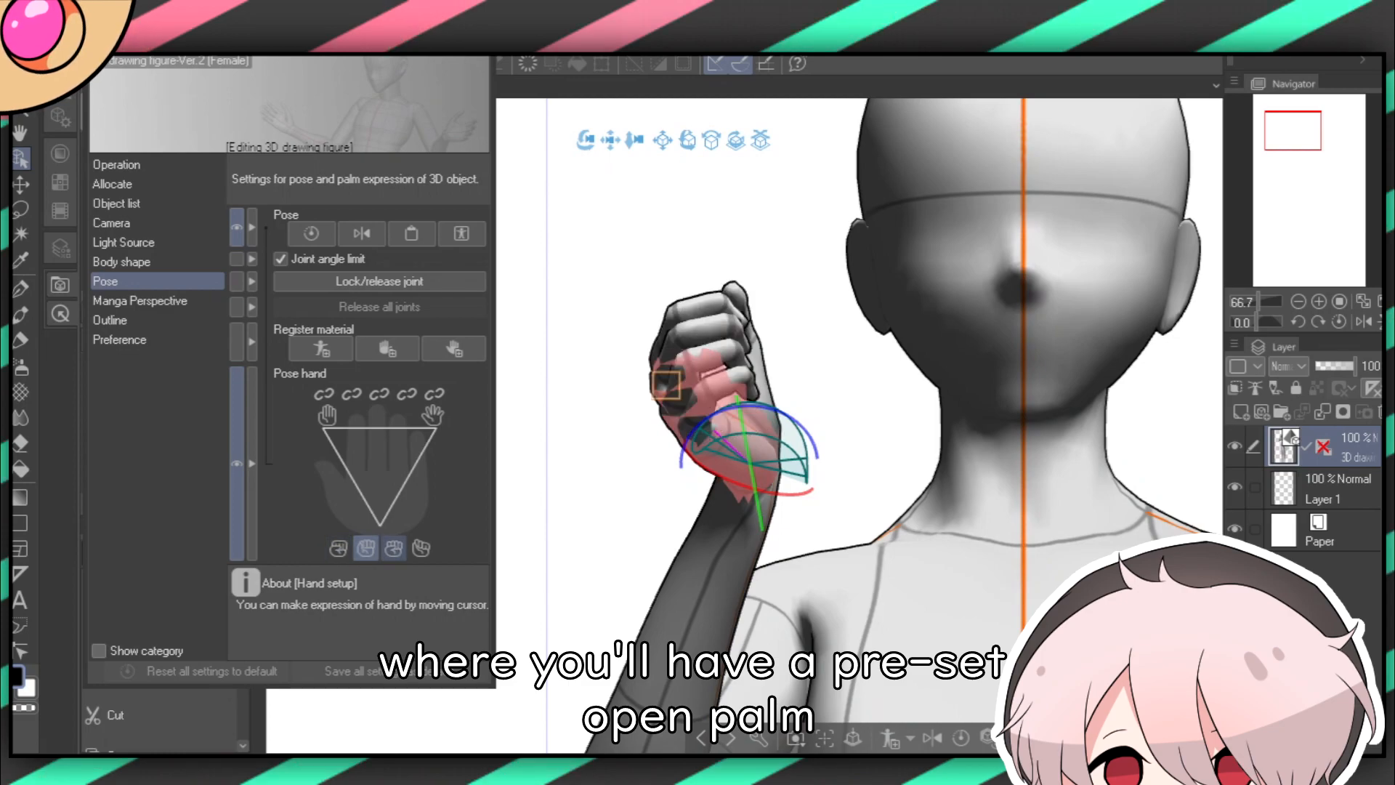
{"action": "left_click", "coordinate": [393, 548]}
{"action": "left_click", "coordinate": [421, 548]}
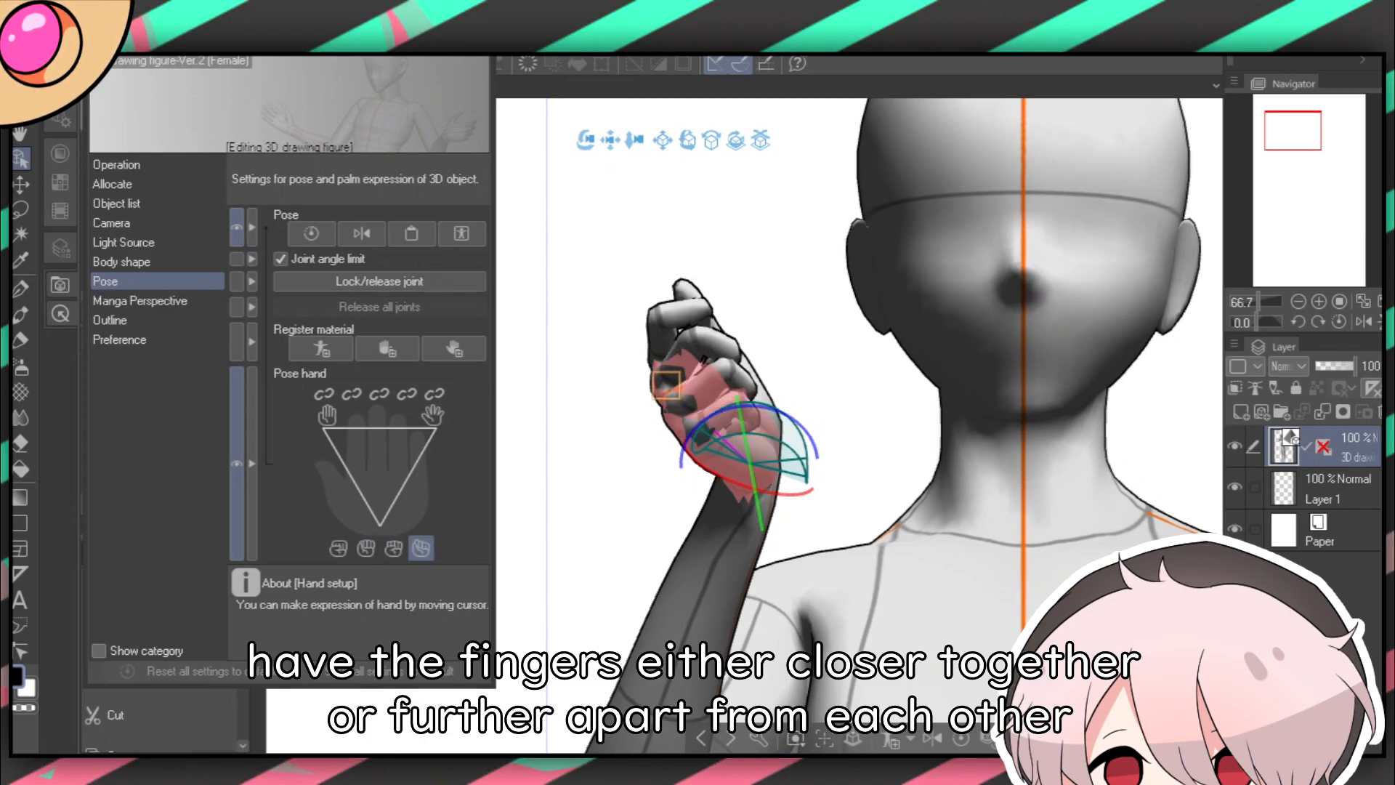
Open the raised hand into a flat palm, spread its fingers fully, and close the pose settings.
{"action": "left_click", "coordinate": [329, 433]}
{"action": "mouse_move", "coordinate": [328, 434]}
{"action": "left_mouse_down"}
{"action": "mouse_move", "coordinate": [432, 434]}
{"action": "mouse_move", "coordinate": [380, 492]}
{"action": "mouse_move", "coordinate": [337, 455]}
{"action": "mouse_move", "coordinate": [359, 490]}
{"action": "mouse_move", "coordinate": [349, 450]}
{"action": "mouse_move", "coordinate": [380, 524]}
{"action": "mouse_move", "coordinate": [435, 429]}
{"action": "left_mouse_up"}
{"action": "left_click", "coordinate": [491, 61]}
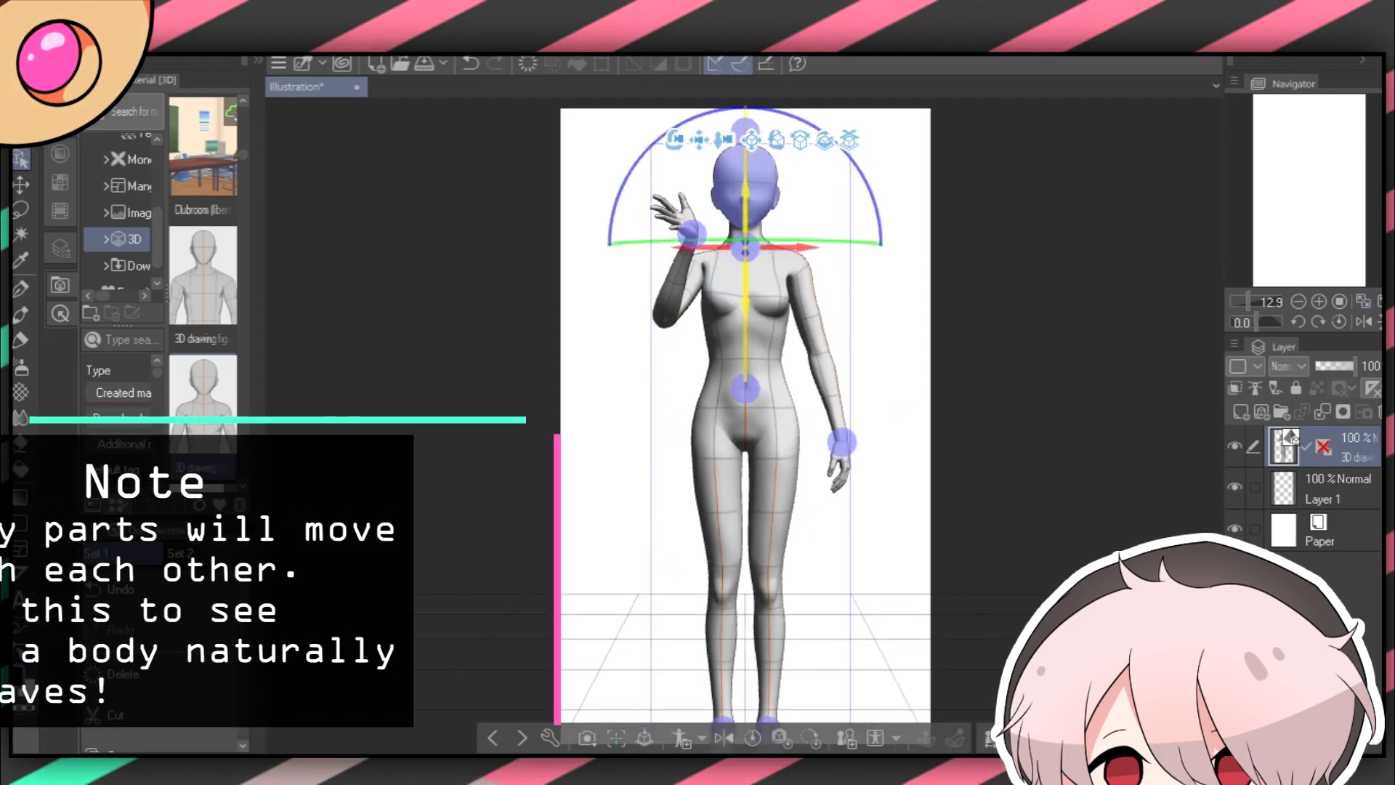
Shift the figure's head, upper body and waist with their control points.
{"action": "left_click_drag", "start_coordinate": [745, 193], "coordinate": [745, 204]}
{"action": "left_click_drag", "start_coordinate": [687, 253], "coordinate": [716, 258]}
{"action": "left_click_drag", "start_coordinate": [745, 390], "coordinate": [701, 396]}
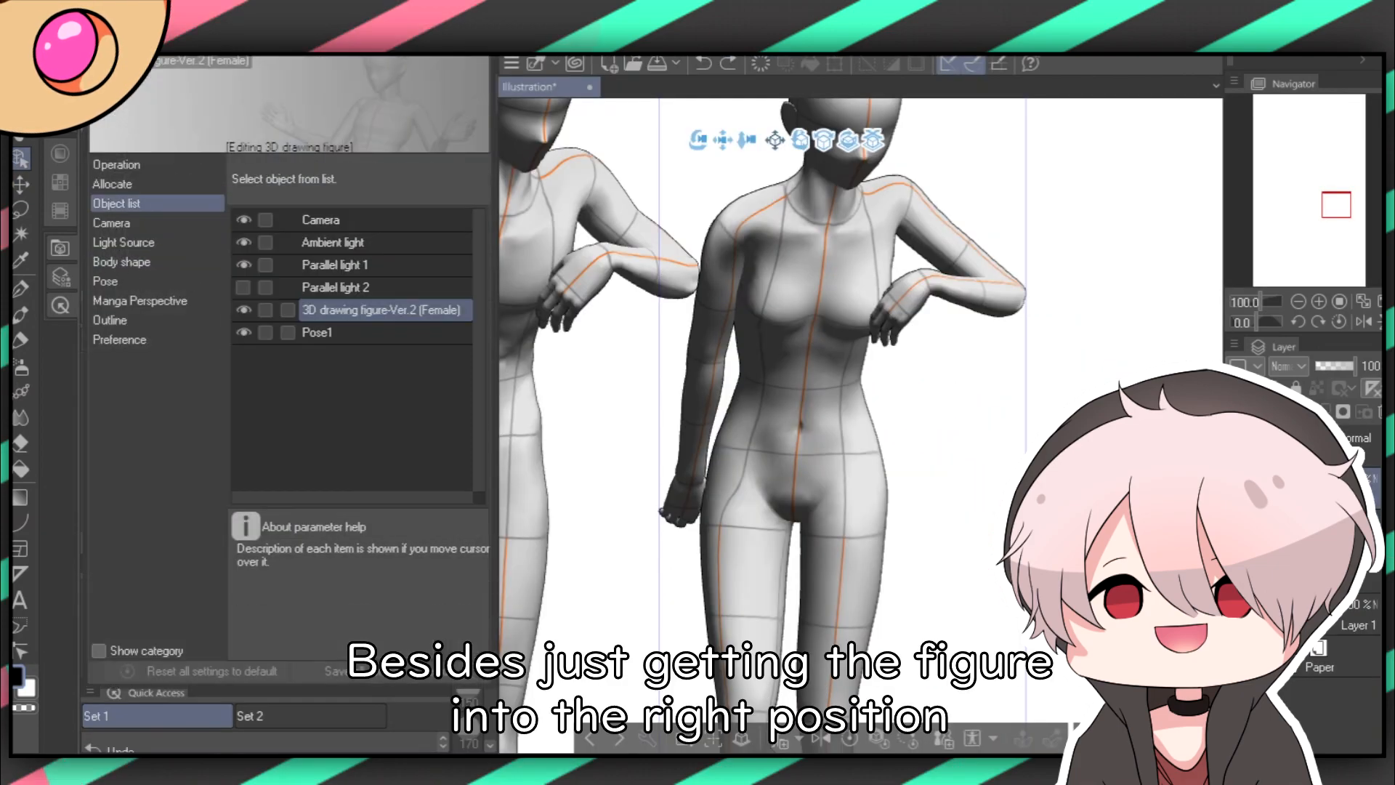
Open the female figure's body shape settings and set the neck to -22 vertically and -29 horizontally.
{"action": "left_click", "coordinate": [122, 262]}
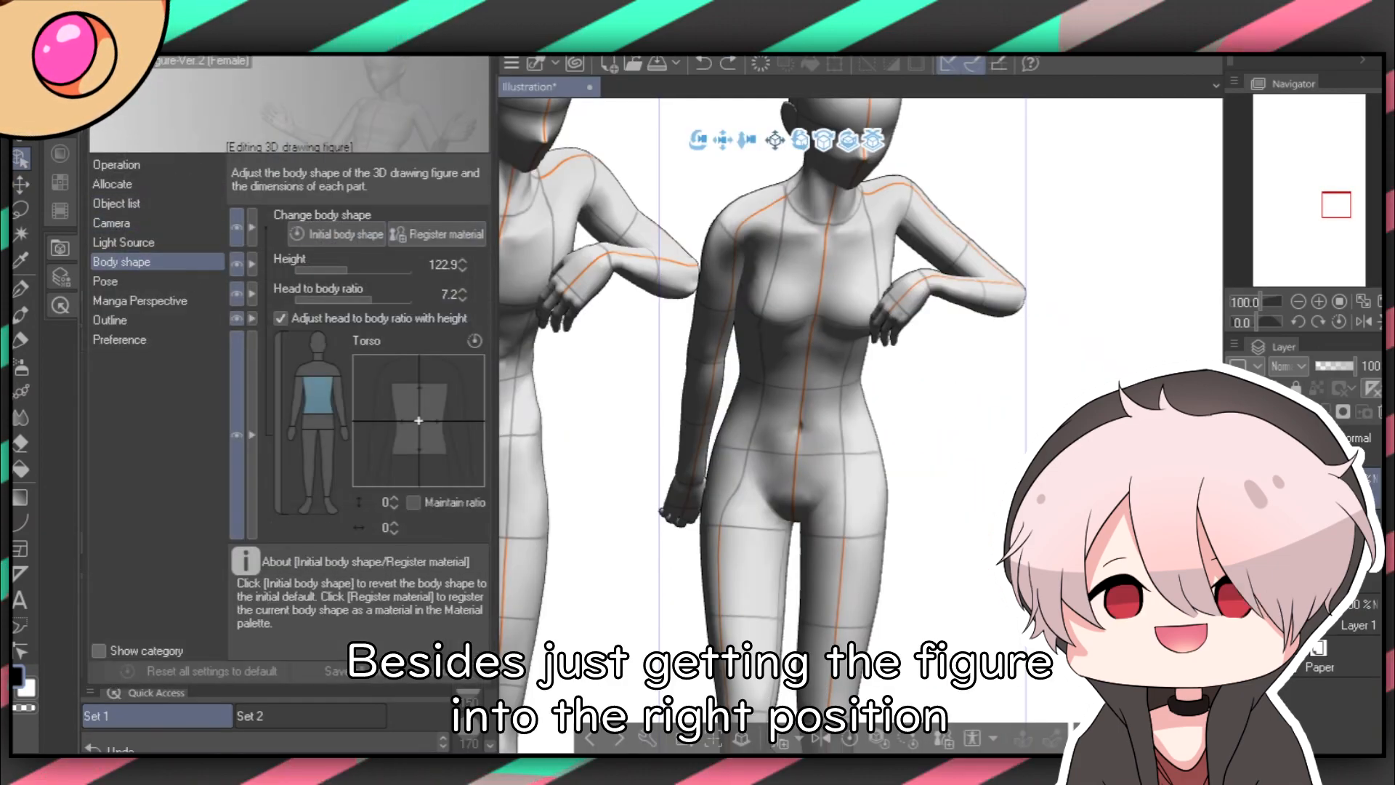
{"action": "left_click", "coordinate": [319, 356]}
{"action": "left_click_drag", "start_coordinate": [419, 420], "coordinate": [380, 450]}
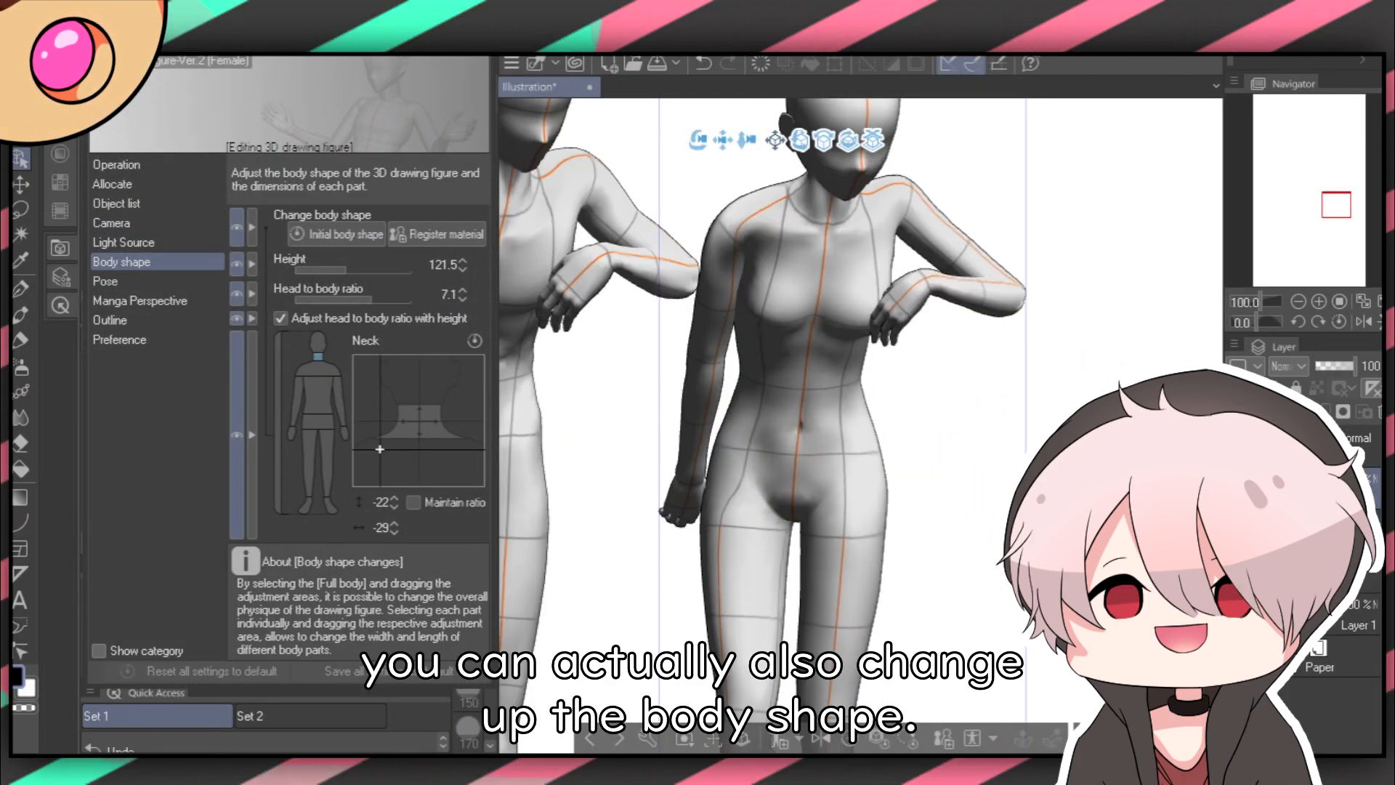
Set the figure's head to 4 vertically and 43 horizontally, and stretch the head further in height.
{"action": "left_click", "coordinate": [319, 342]}
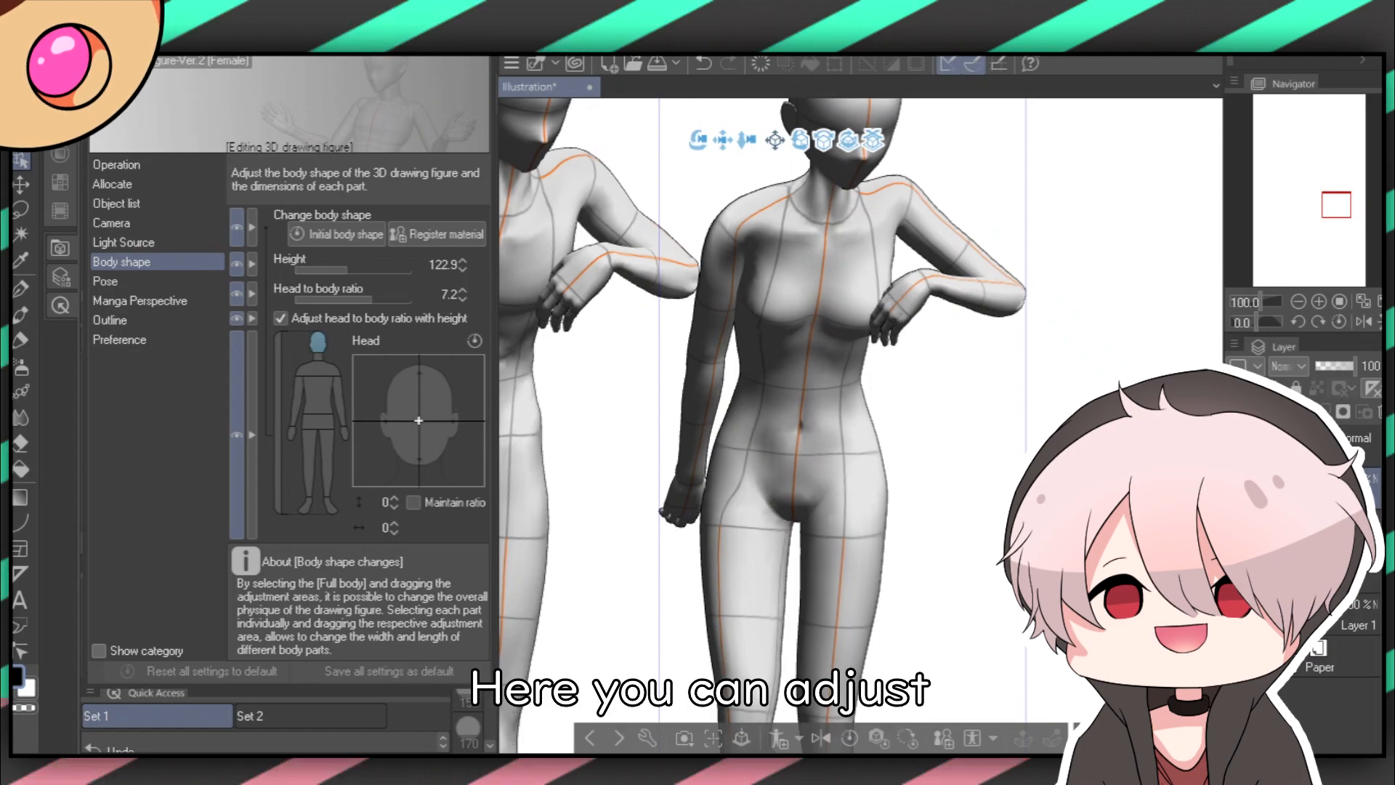
{"action": "left_click_drag", "start_coordinate": [418, 421], "coordinate": [476, 415]}
{"action": "left_click", "coordinate": [1299, 301]}
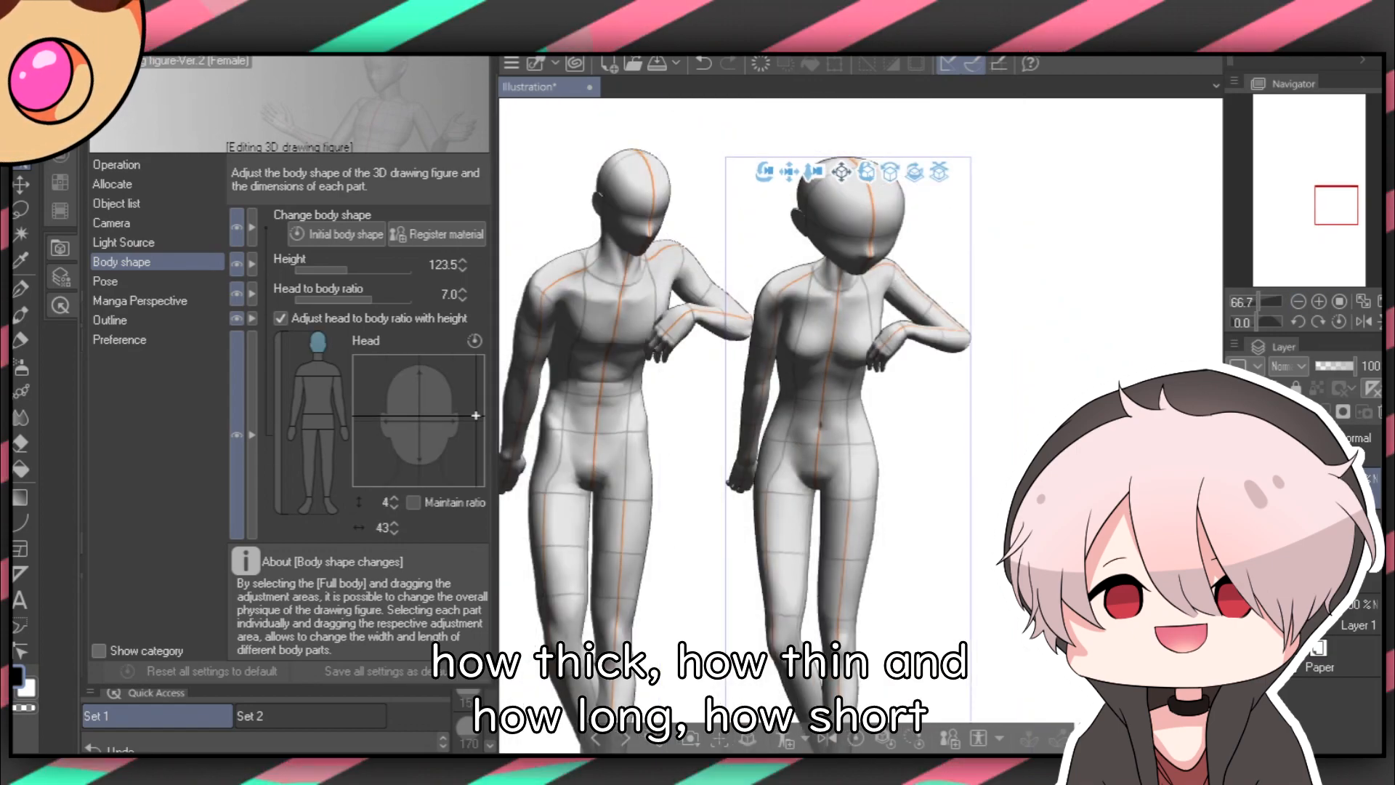
{"action": "left_click_drag", "start_coordinate": [476, 416], "coordinate": [468, 396]}
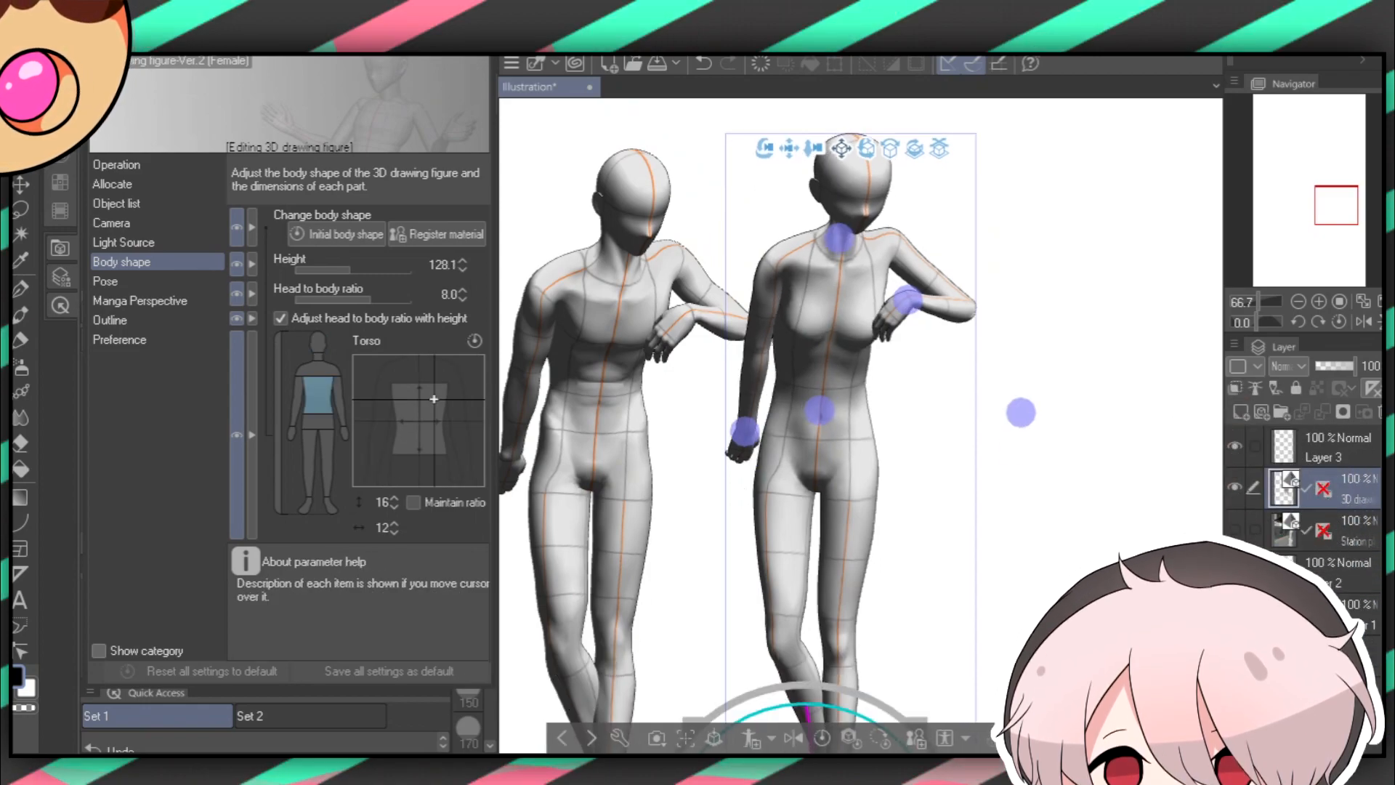
Set the figure's torso to 19 vertically and -24 horizontally, and widen the waist.
{"action": "left_click_drag", "start_coordinate": [434, 399], "coordinate": [387, 394]}
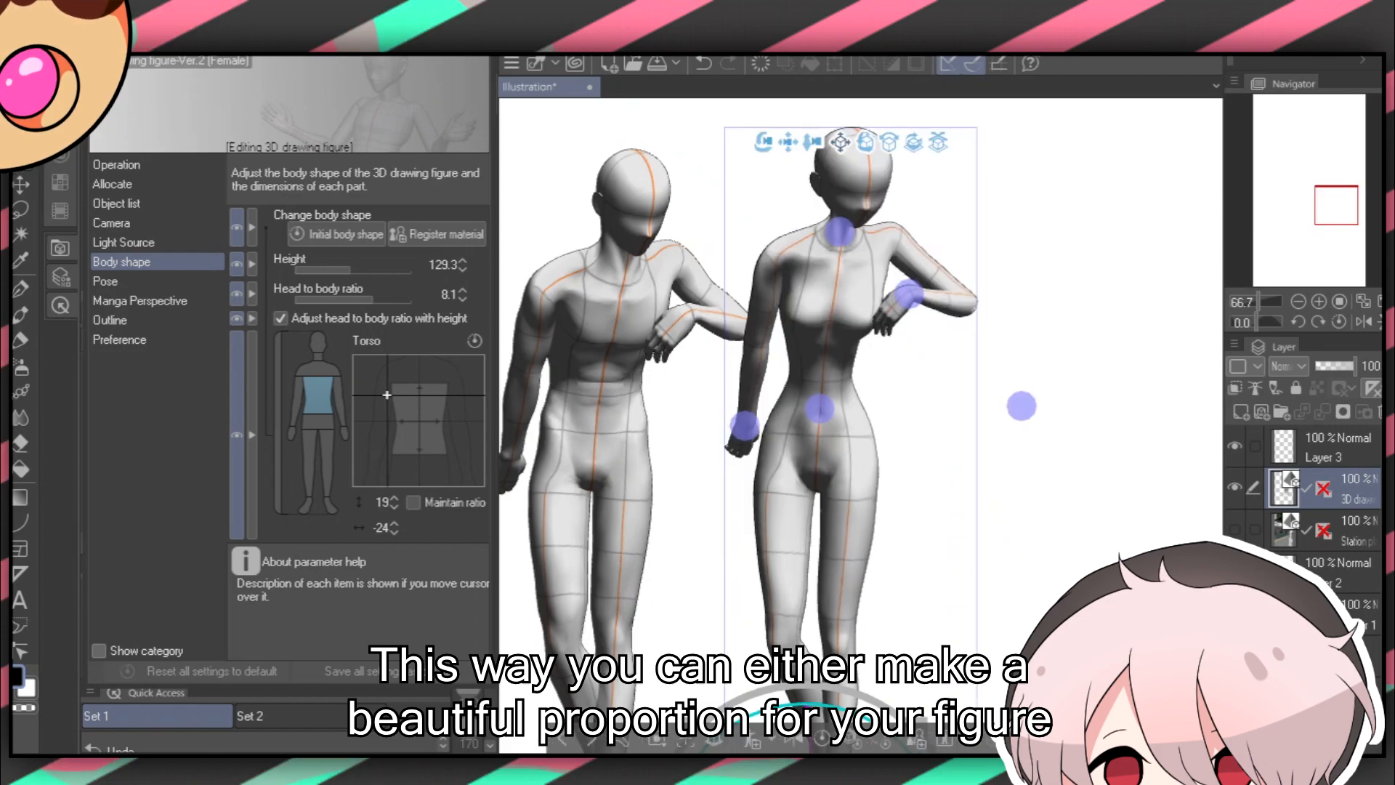
{"action": "left_click", "coordinate": [317, 421]}
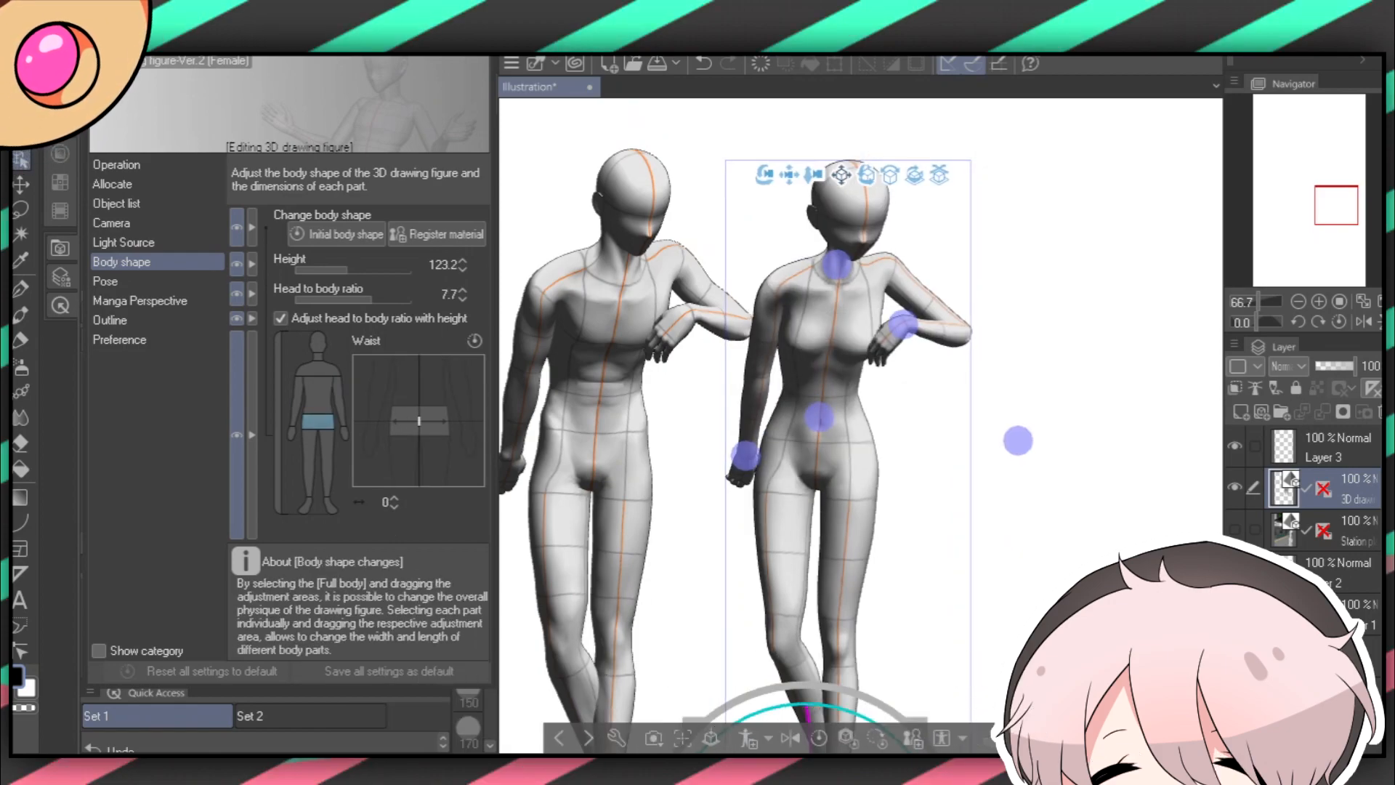
{"action": "left_click_drag", "start_coordinate": [420, 421], "coordinate": [458, 421]}
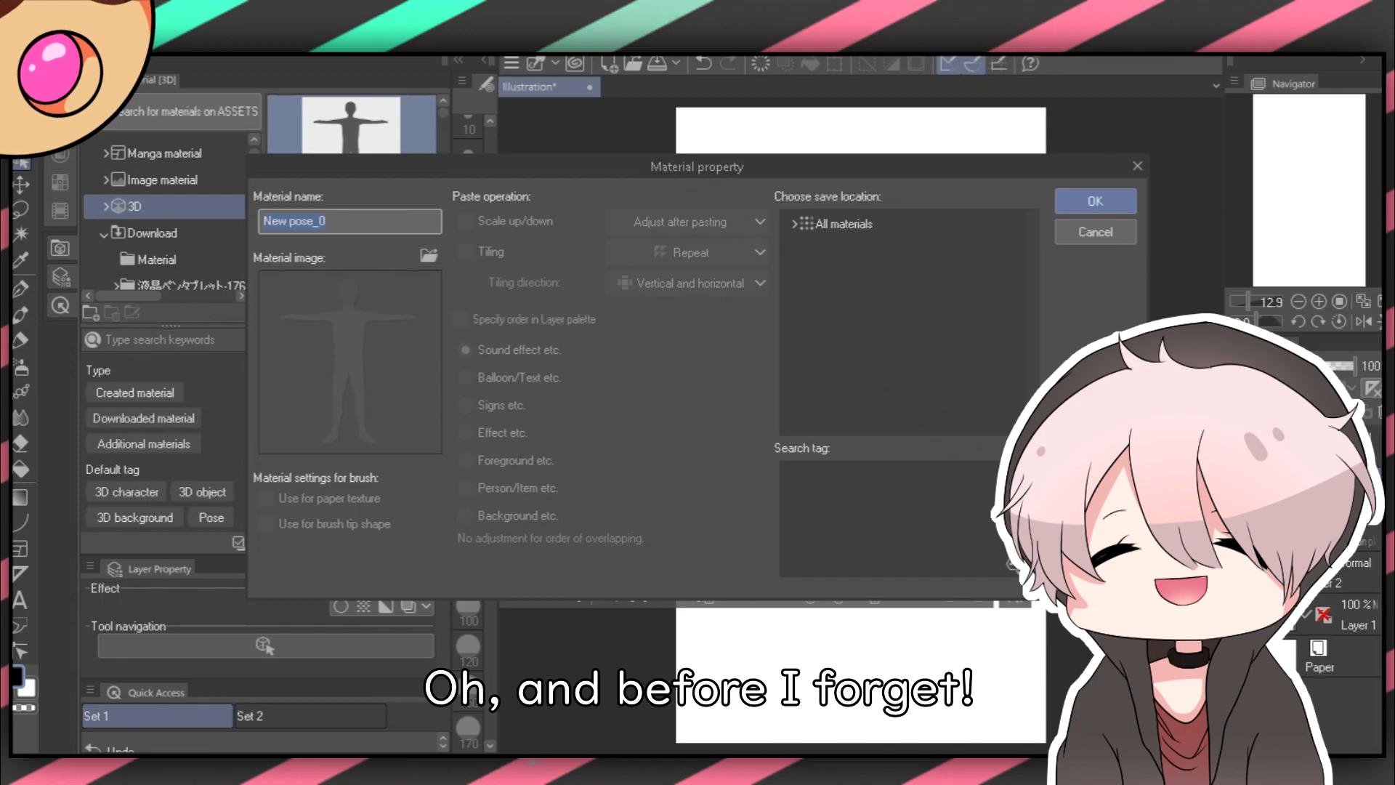
Register the pose as a material named Pose1 in a folder under All materials, and place the pose material on the canvas.
{"action": "type", "text": "e1"}
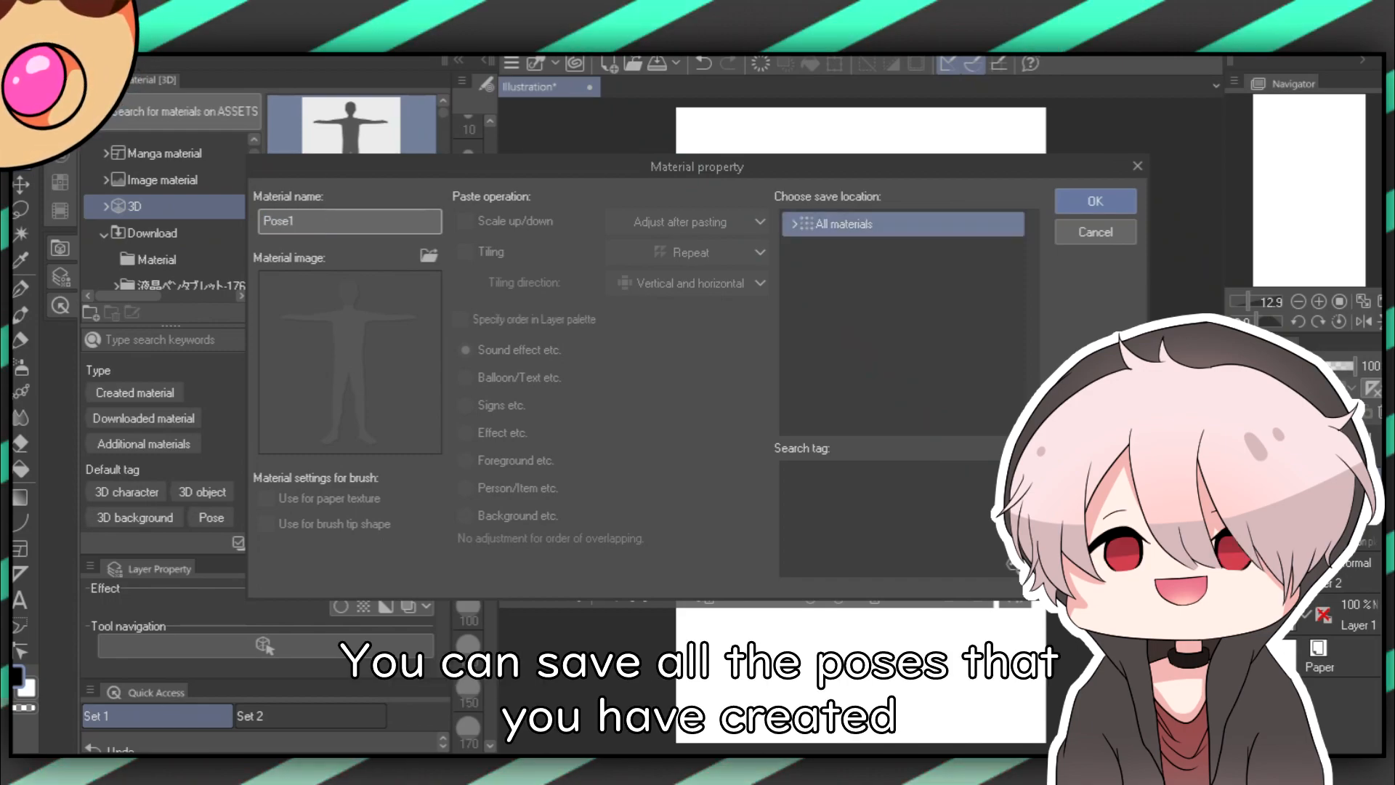
{"action": "left_click", "coordinate": [795, 224]}
{"action": "left_click", "coordinate": [843, 357]}
{"action": "left_click", "coordinate": [1096, 201]}
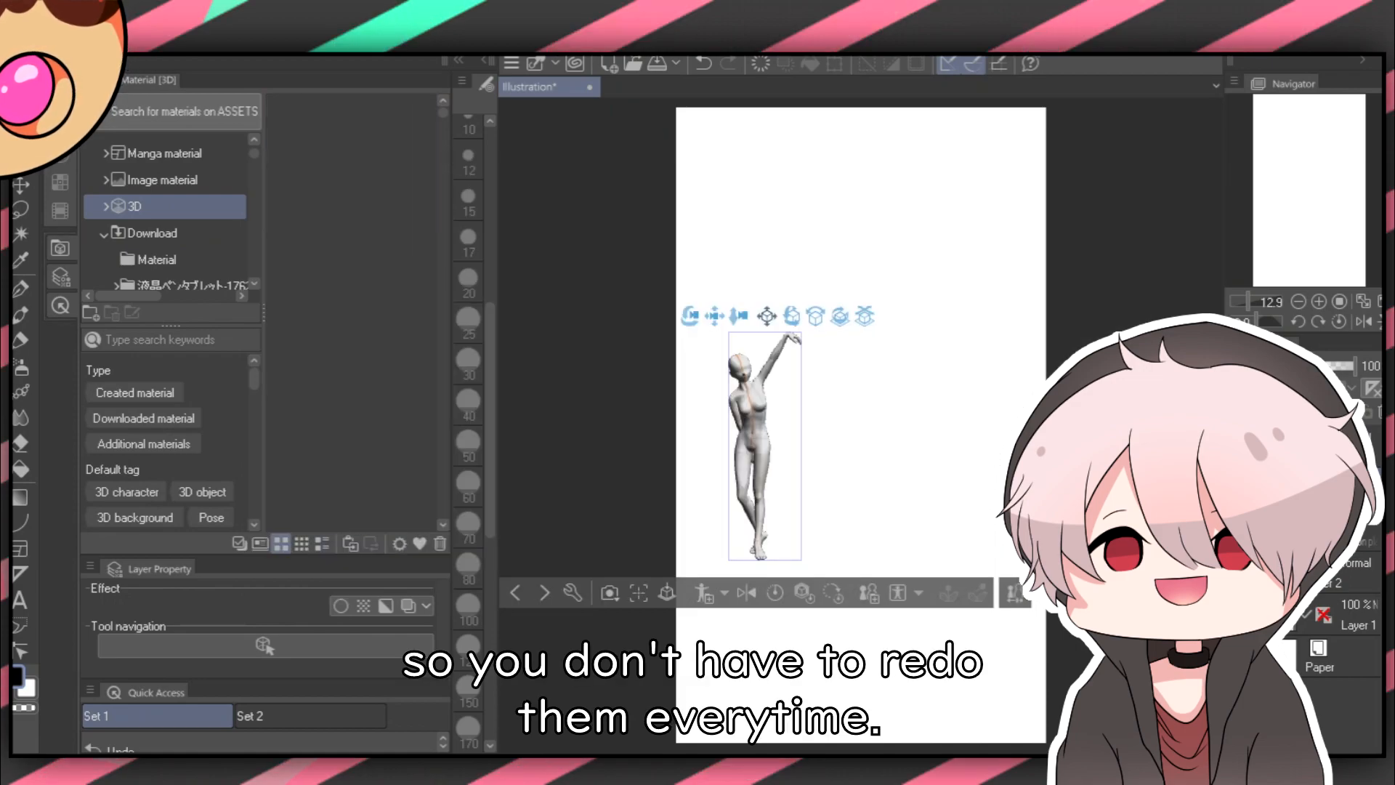
{"action": "left_click_drag", "start_coordinate": [351, 147], "coordinate": [875, 434]}
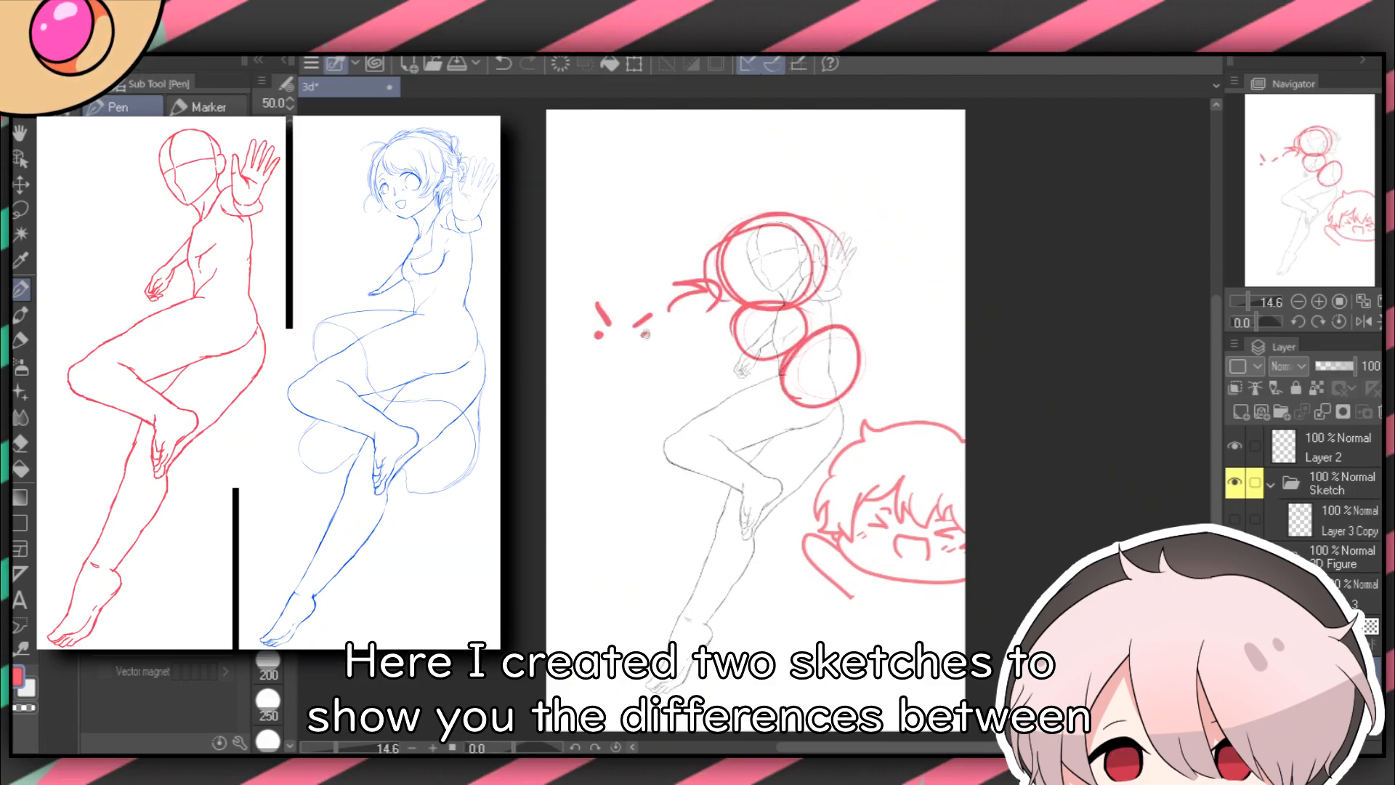
Draw the mouth and remaining details of the small red doodle face beside the sketched figure's head.
{"action": "left_click_drag", "start_coordinate": [604, 339], "coordinate": [628, 341]}
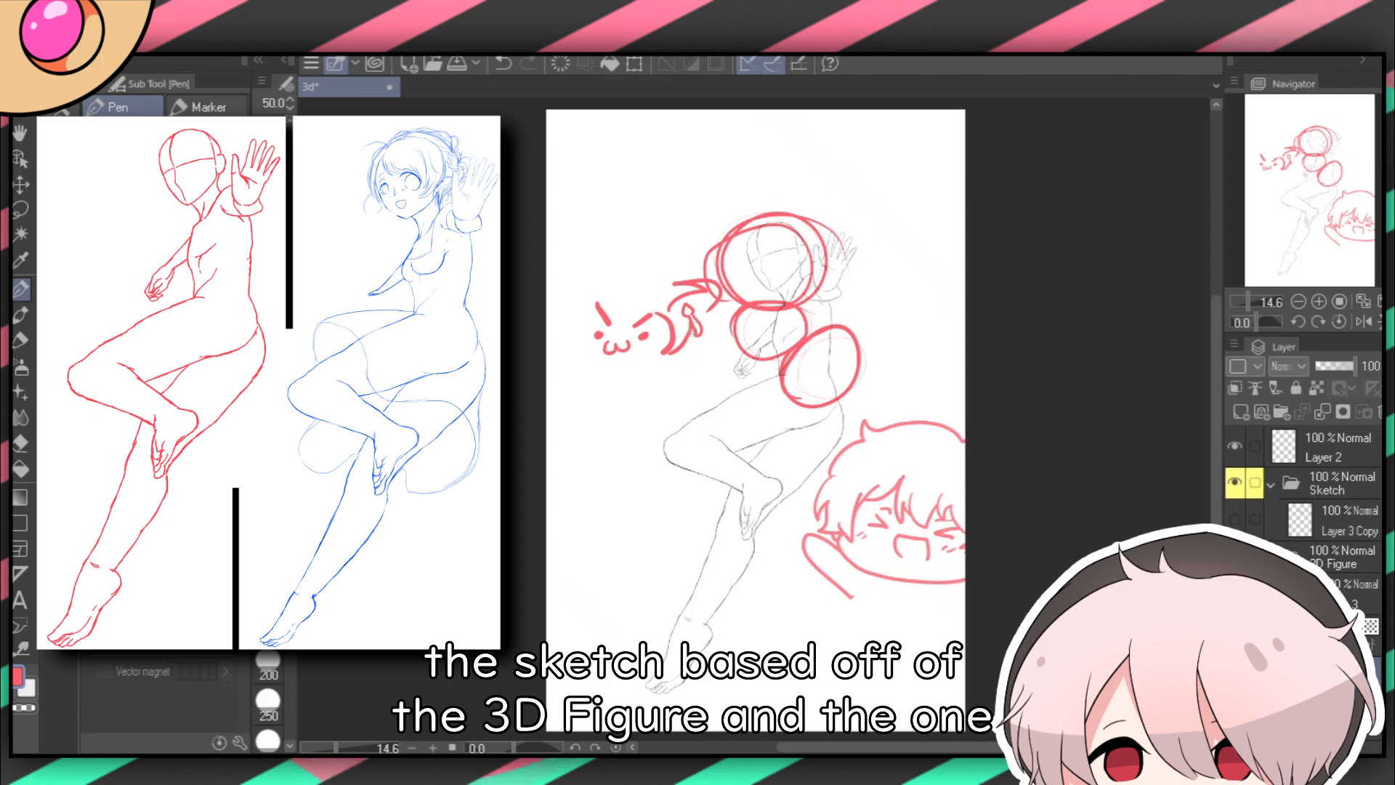
{"action": "left_click_drag", "start_coordinate": [613, 297], "coordinate": [647, 294]}
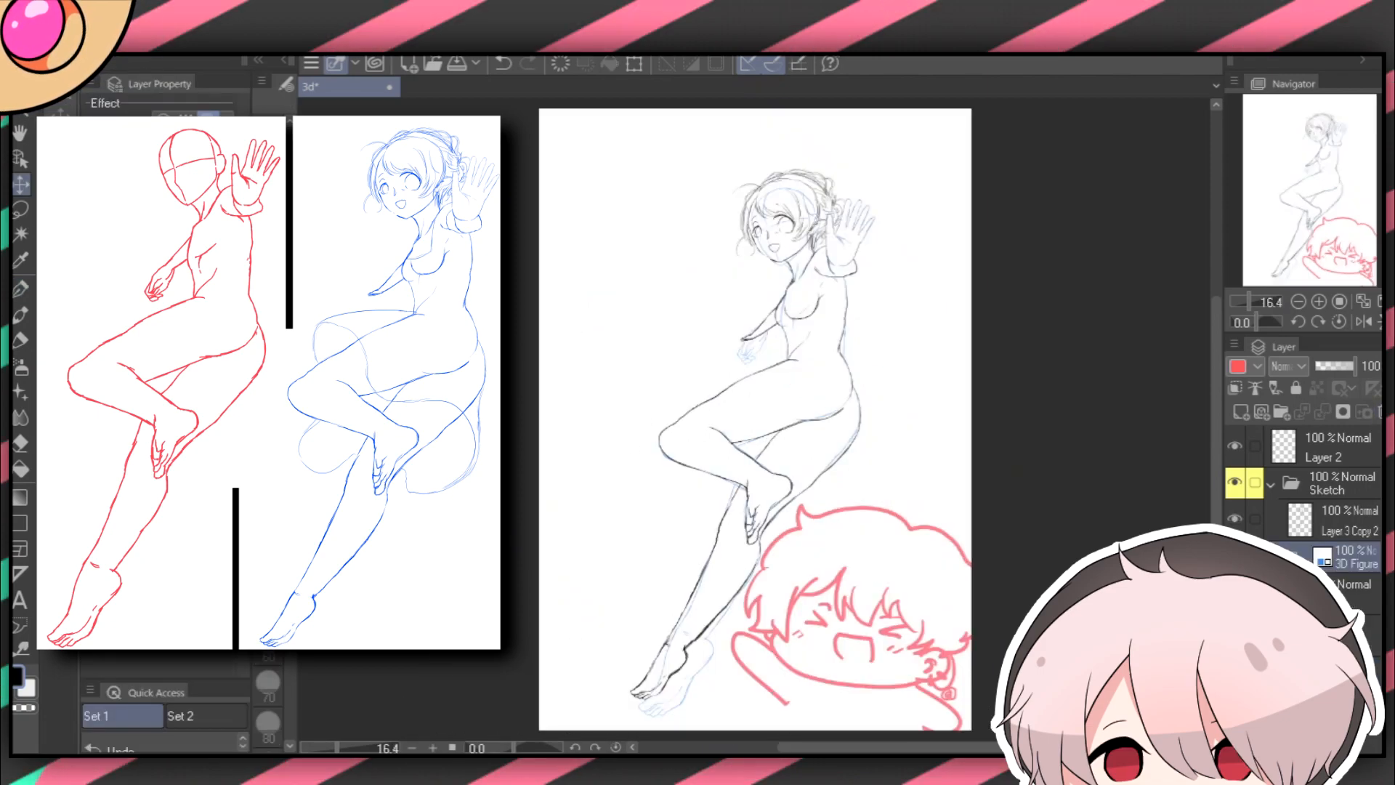
Compare the red 3D figure sketch with the finished sketch from the head down the body, and lower the Sketch folder's opacity.
{"action": "left_click", "coordinate": [1319, 301]}
{"action": "left_click", "coordinate": [1317, 205]}
{"action": "left_click_drag", "start_coordinate": [1317, 206], "coordinate": [1320, 146]}
{"action": "left_click", "coordinate": [1319, 302]}
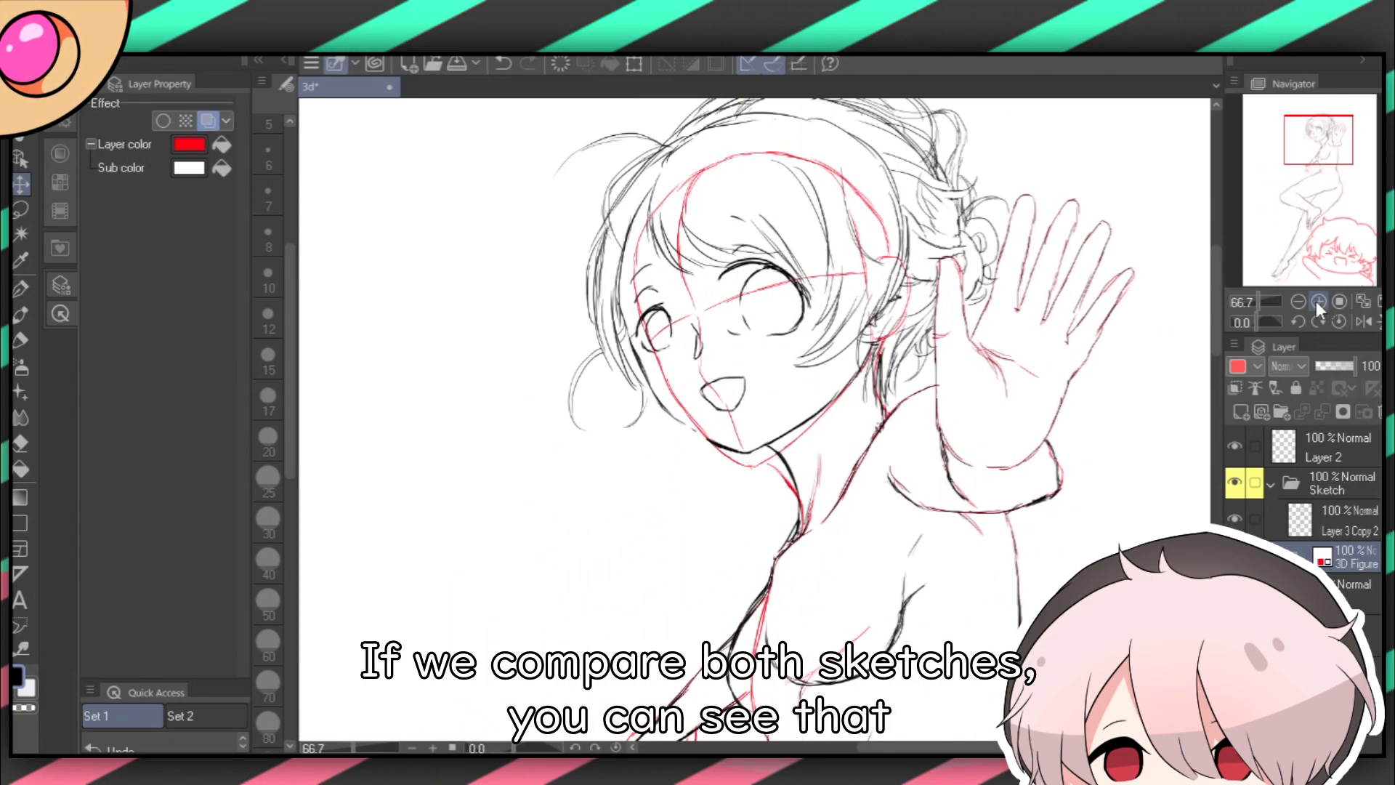
{"action": "left_click", "coordinate": [1283, 490]}
{"action": "left_click_drag", "start_coordinate": [1334, 368], "coordinate": [1323, 367]}
{"action": "left_click", "coordinate": [1336, 372]}
{"action": "mouse_move", "coordinate": [1325, 139]}
{"action": "left_mouse_down"}
{"action": "mouse_move", "coordinate": [1339, 169]}
{"action": "mouse_move", "coordinate": [1322, 211]}
{"action": "left_mouse_up"}
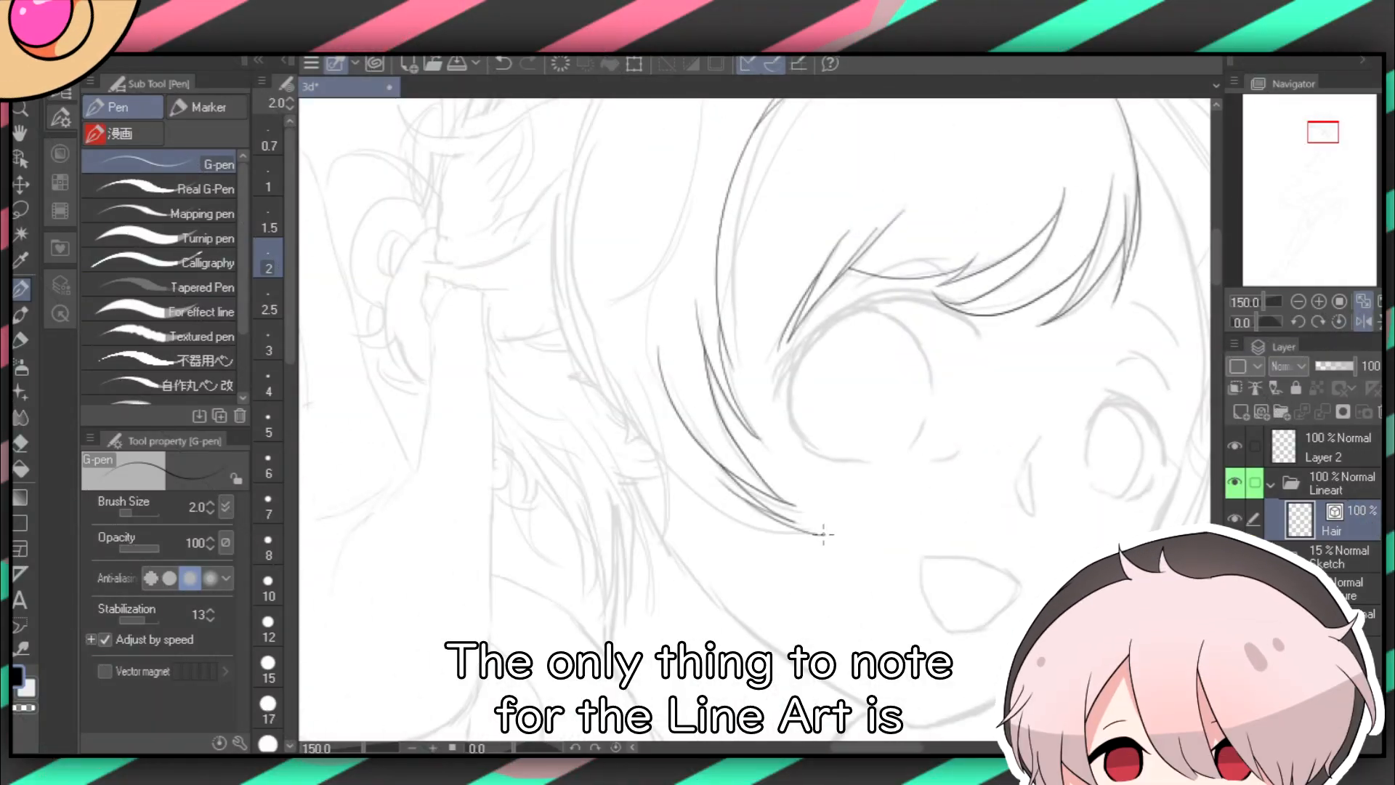
Trim the overlapping hair strand ends beside the face on the Hair layer, comparing the Vector and Rough erasers.
{"action": "left_click_drag", "start_coordinate": [625, 266], "coordinate": [556, 287]}
{"action": "key", "text": "e"}
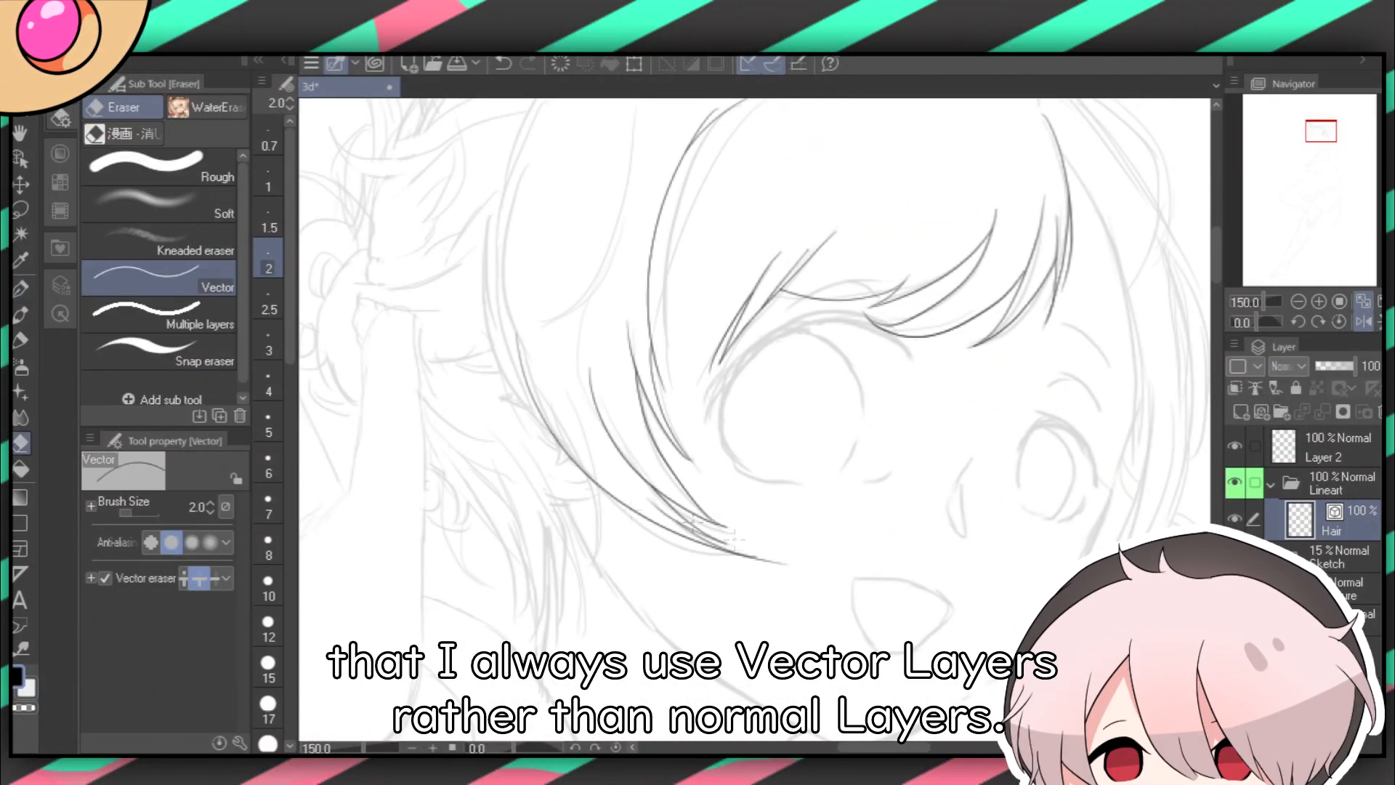
{"action": "key", "text": "ctrl+z"}
{"action": "key", "text": "e"}
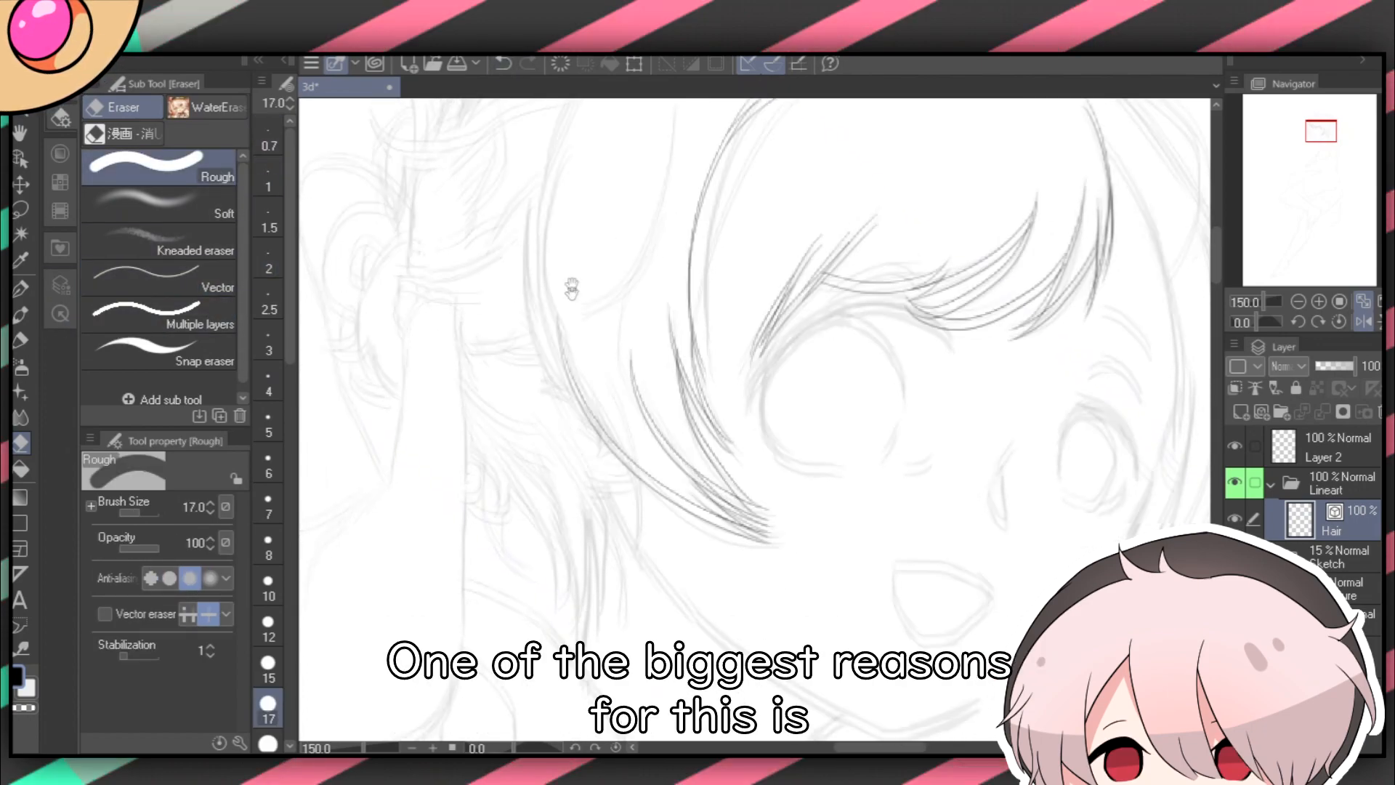
{"action": "key", "text": "p"}
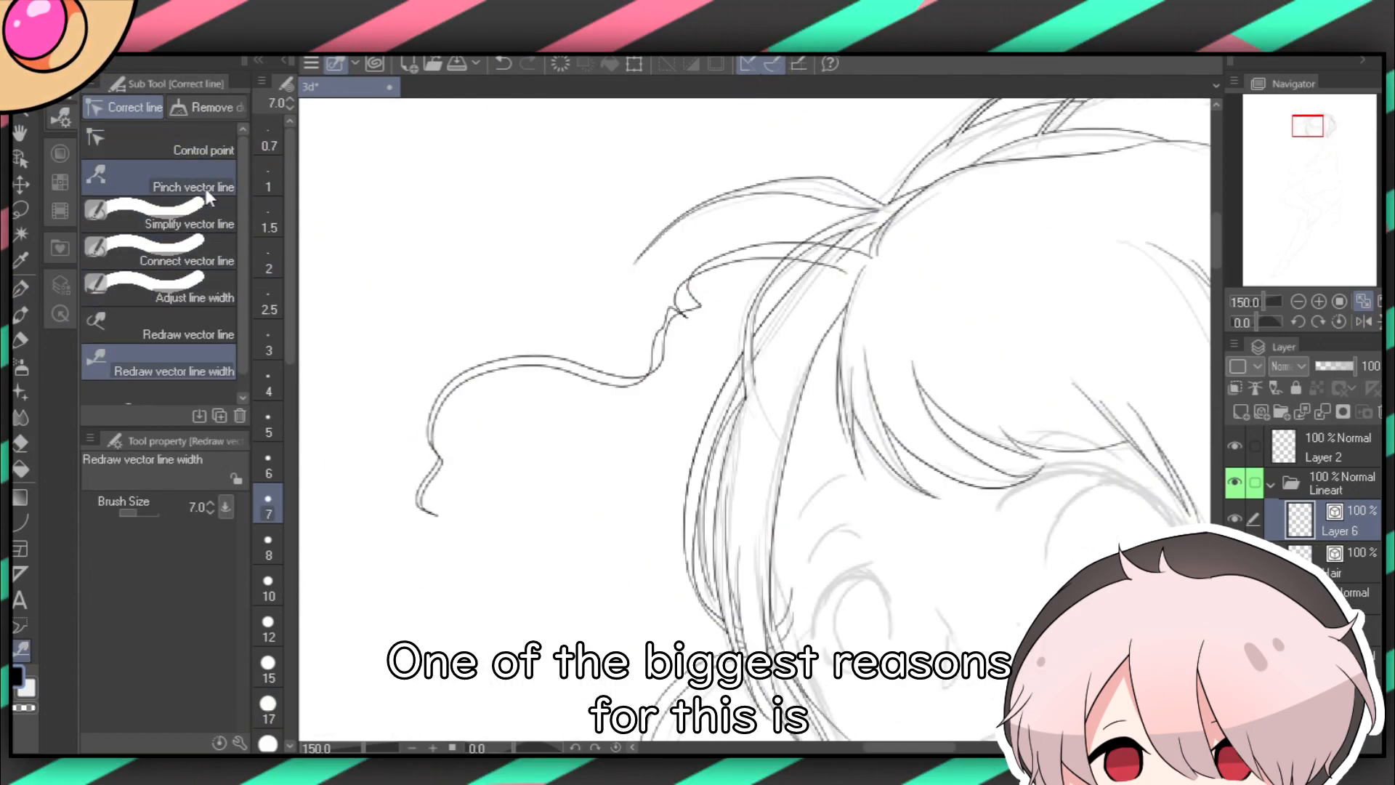
Show the control points of the wavy hair line on Layer 6 with the Control point tool, and select the line as an object.
{"action": "left_click", "coordinate": [234, 299]}
{"action": "left_click", "coordinate": [181, 145]}
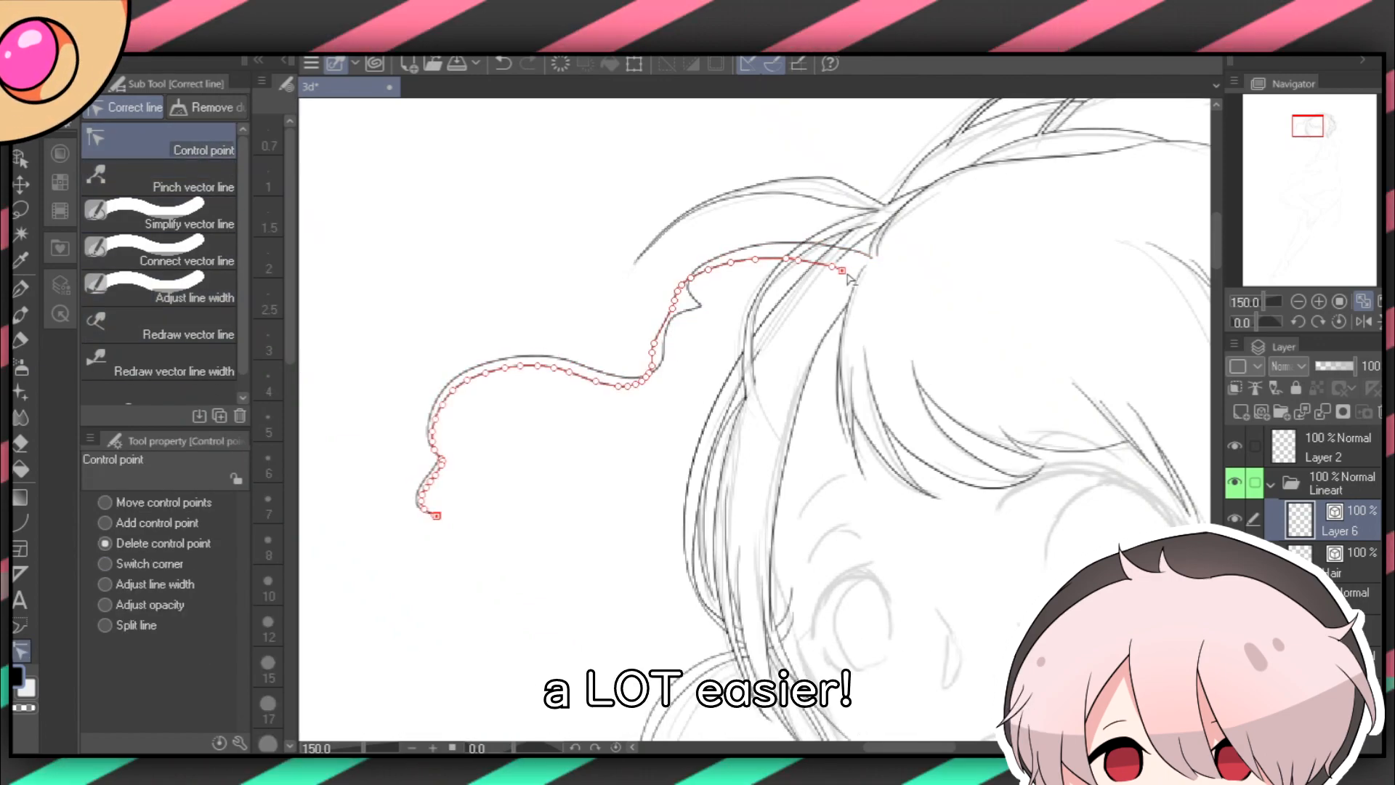
{"action": "key", "text": "o"}
{"action": "left_click", "coordinate": [667, 351]}
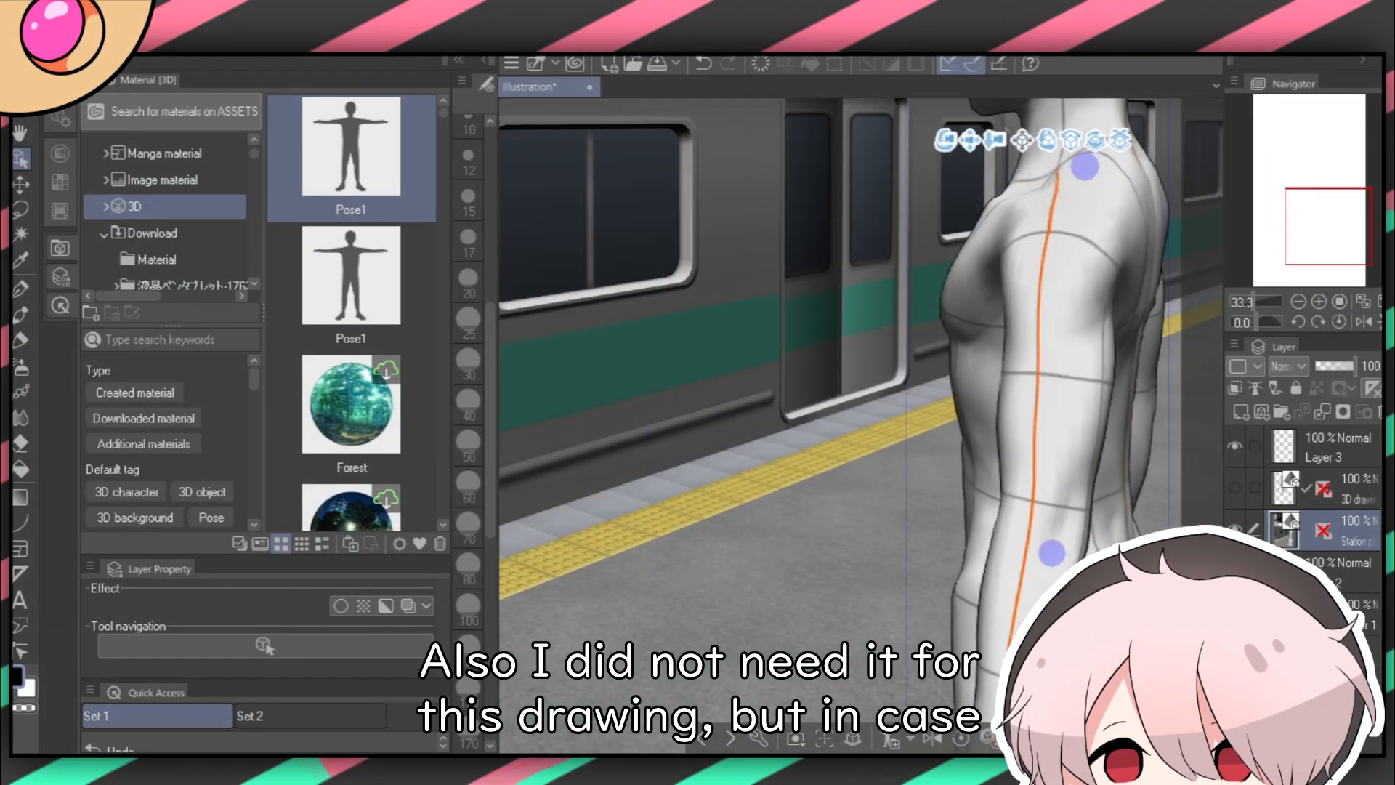
Bend the standing figure's far arm at the elbow so the forearm reaches forward horizontally.
{"action": "left_click_drag", "start_coordinate": [860, 508], "coordinate": [783, 421]}
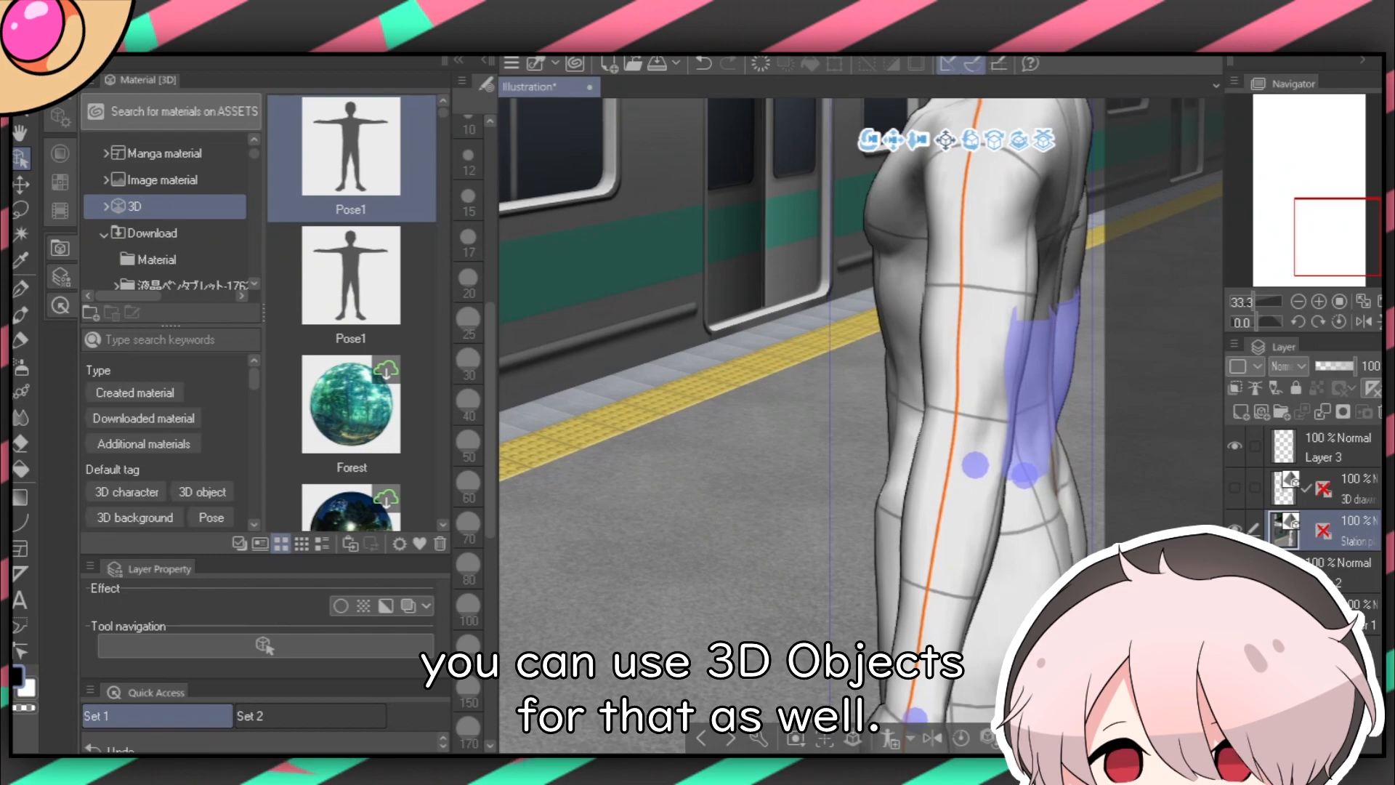
{"action": "left_click", "coordinate": [1032, 407]}
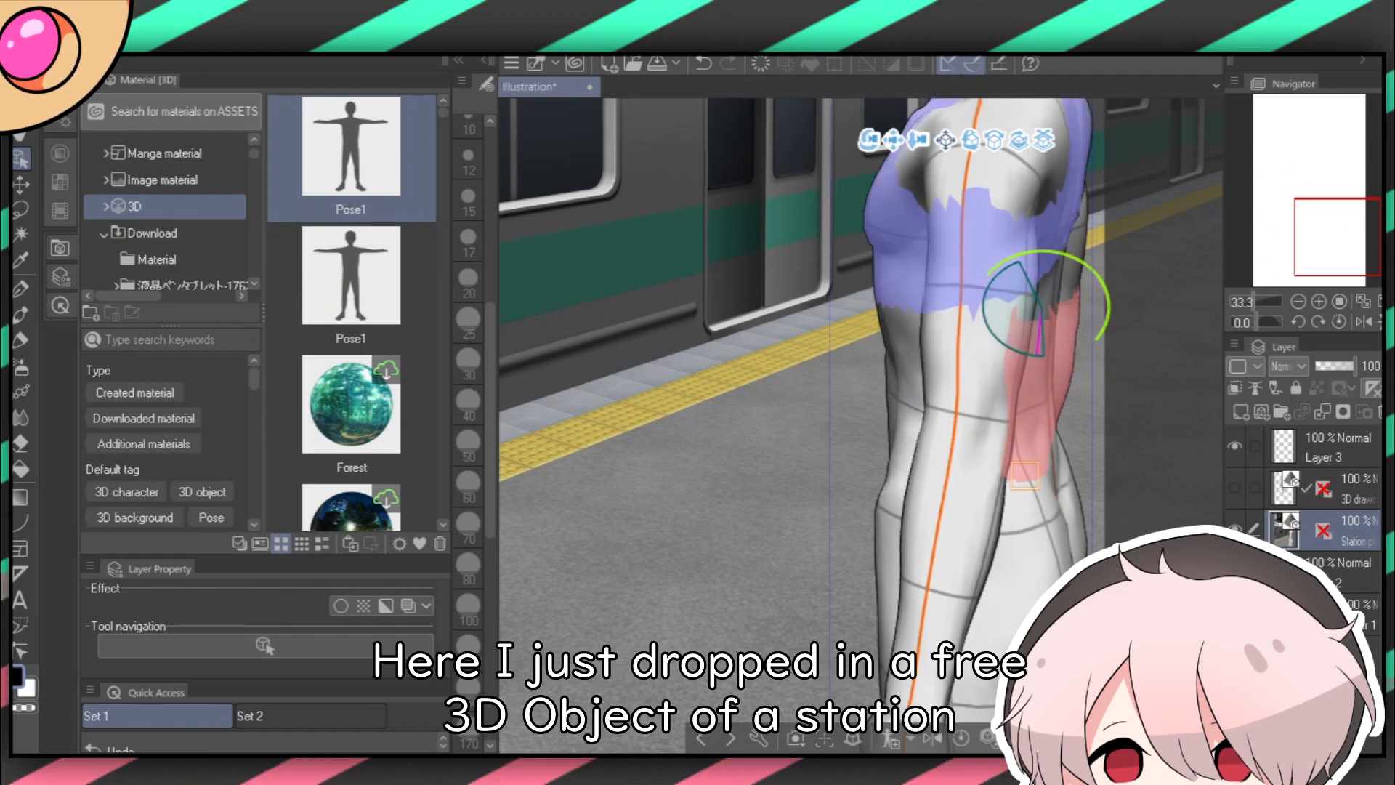
{"action": "left_click_drag", "start_coordinate": [1097, 272], "coordinate": [1096, 341]}
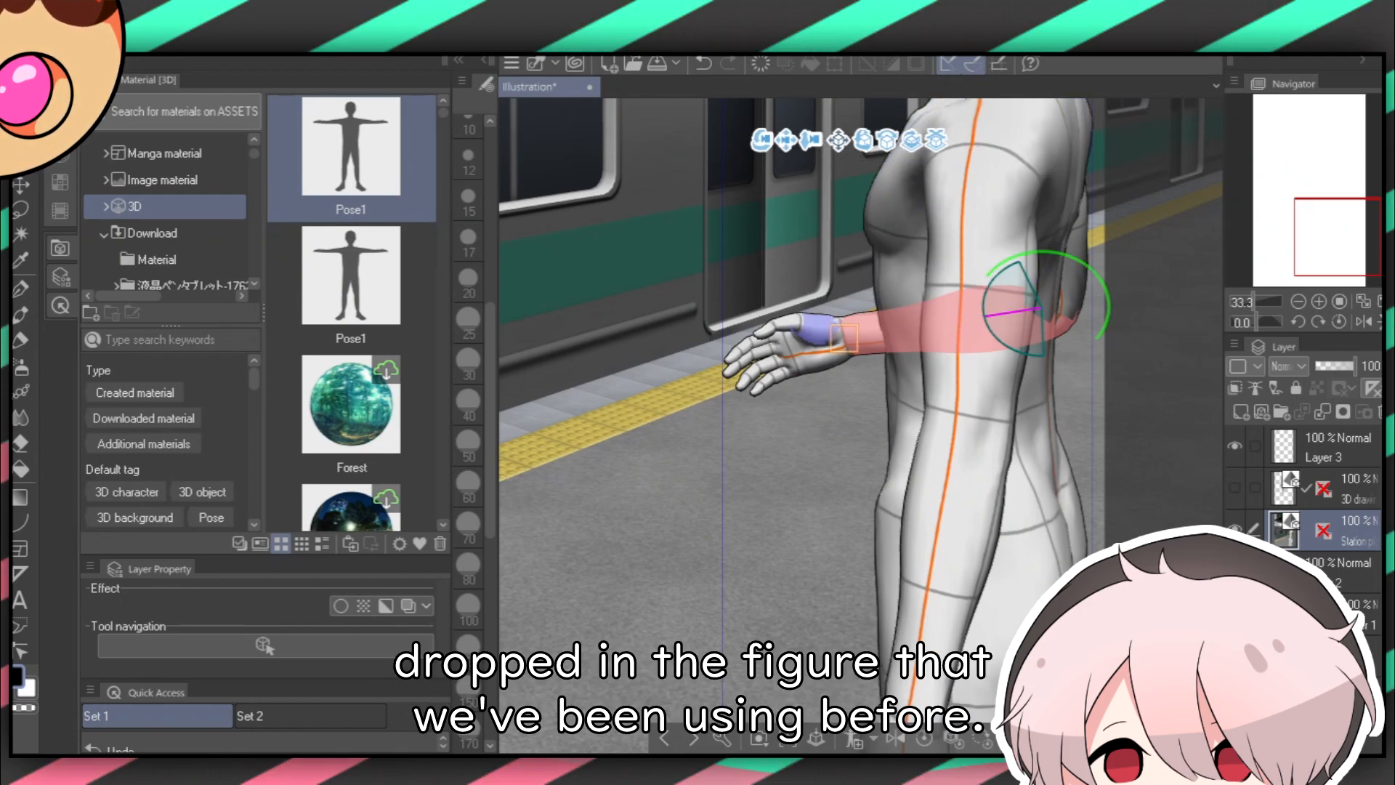
Fit the whole canvas in view and make Layer 1 active to view the figure in the station scene.
{"action": "key", "text": "ctrl+0"}
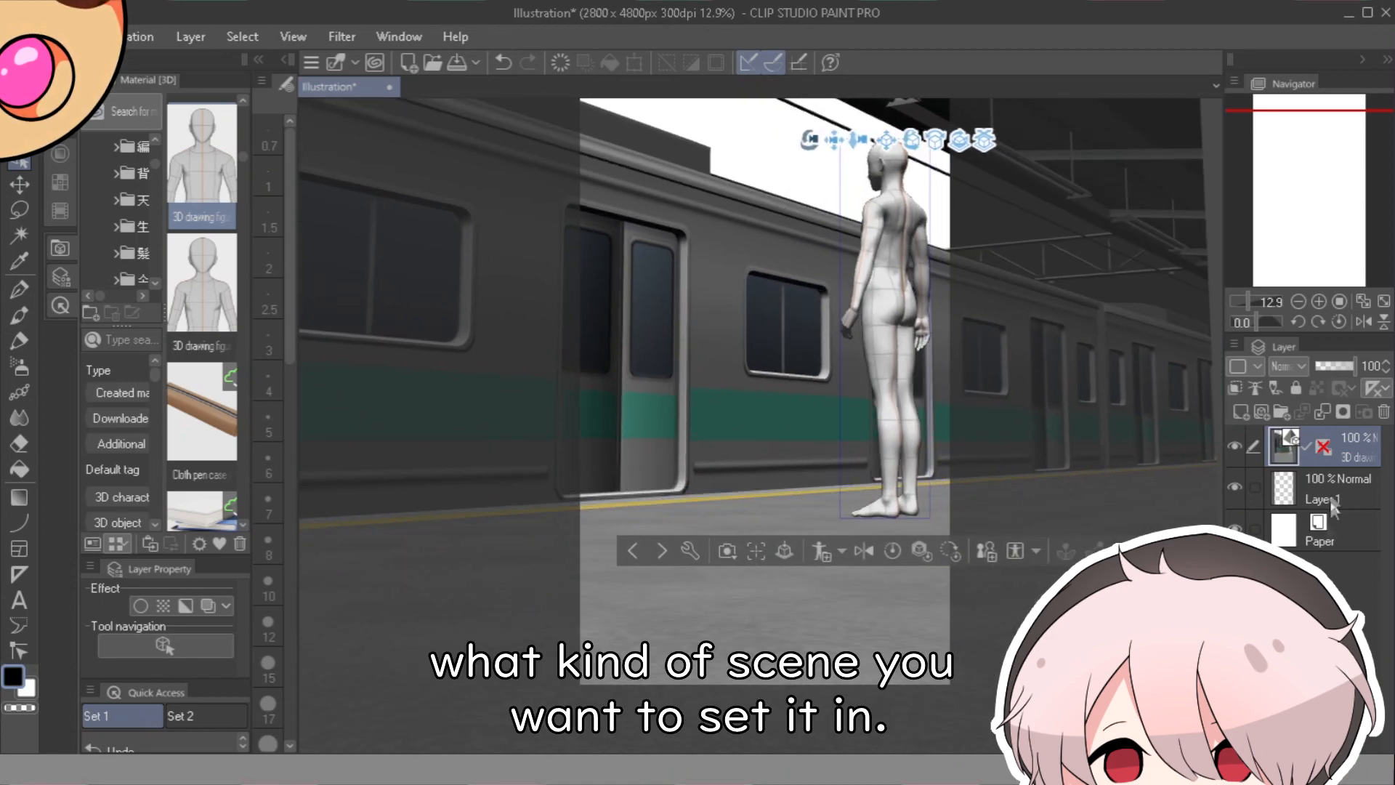
{"action": "left_click", "coordinate": [1319, 491]}
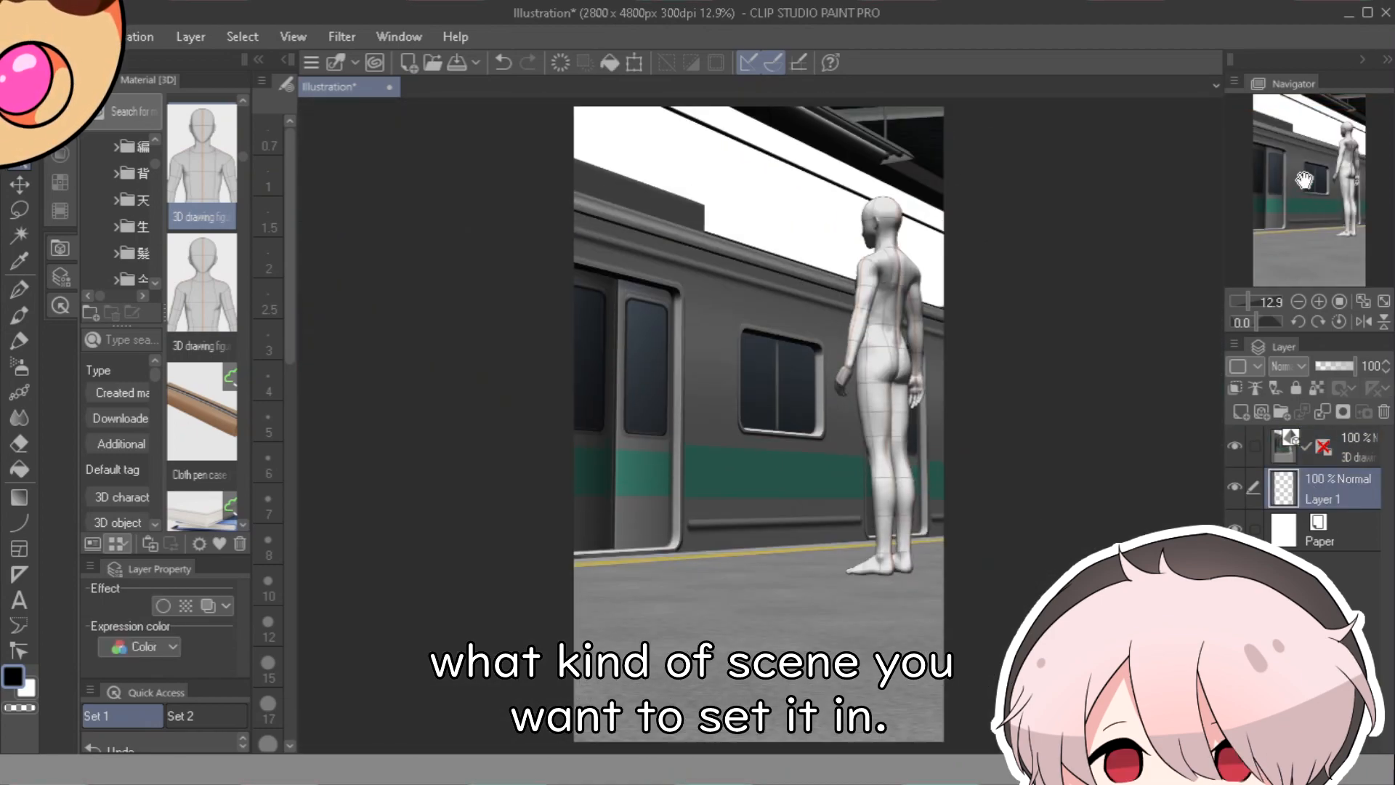